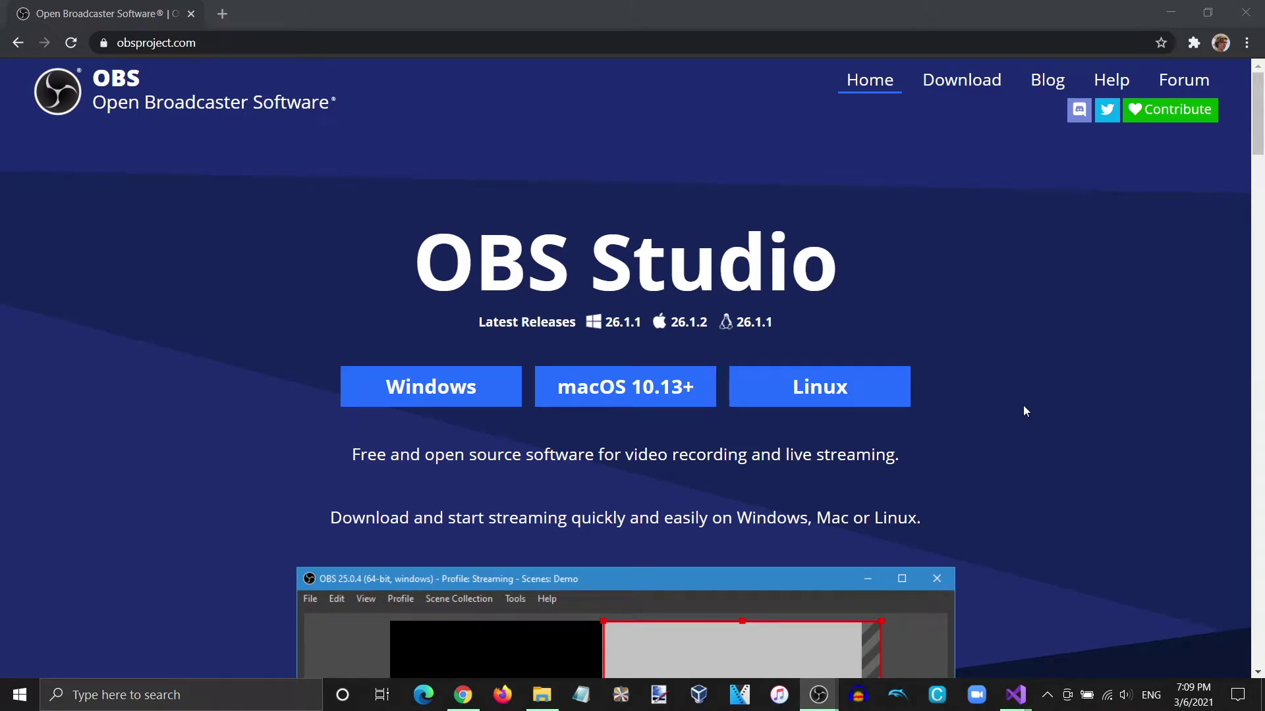
Start the Windows download of OBS Studio from obsproject.com
click(156, 42)
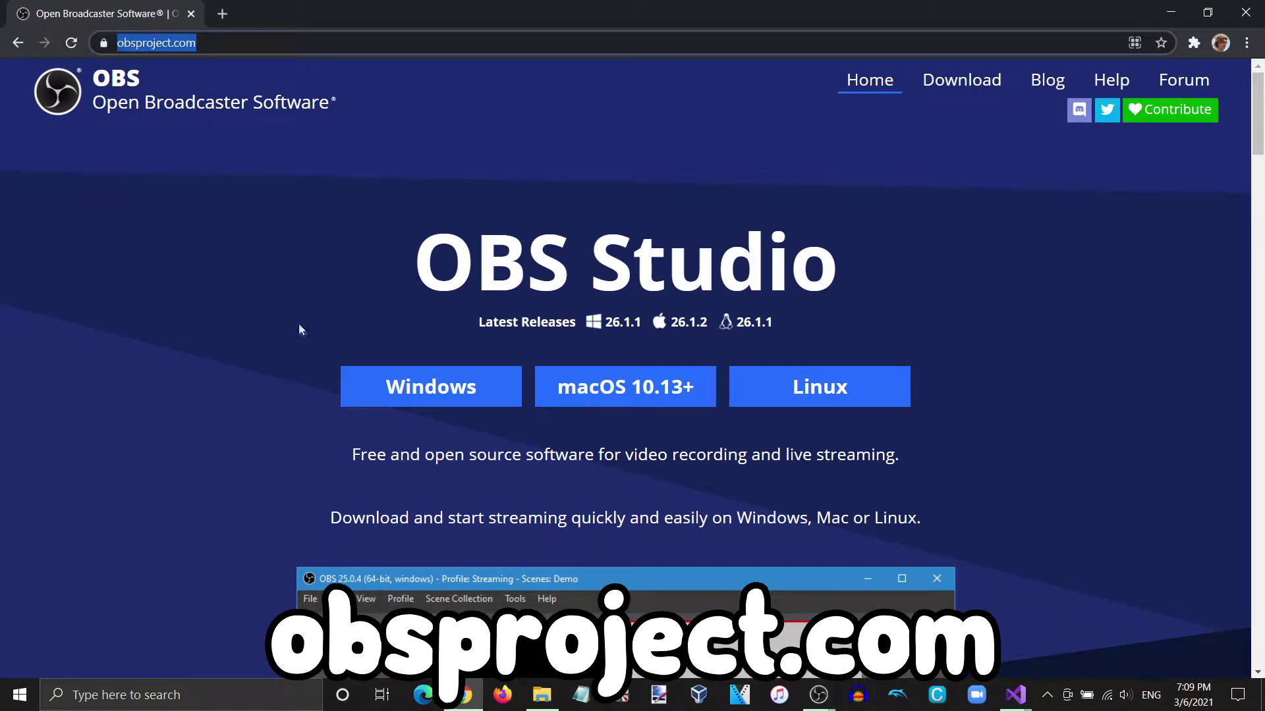
click(409, 385)
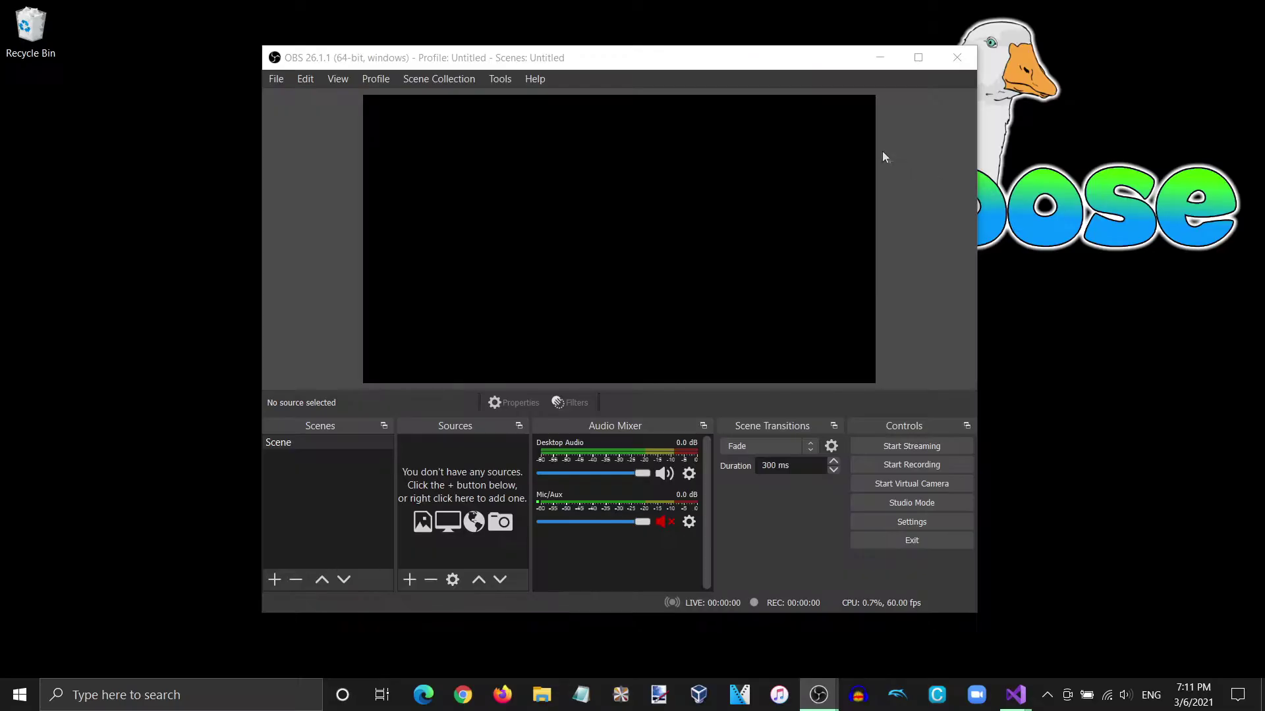
drag(764, 61, 790, 60)
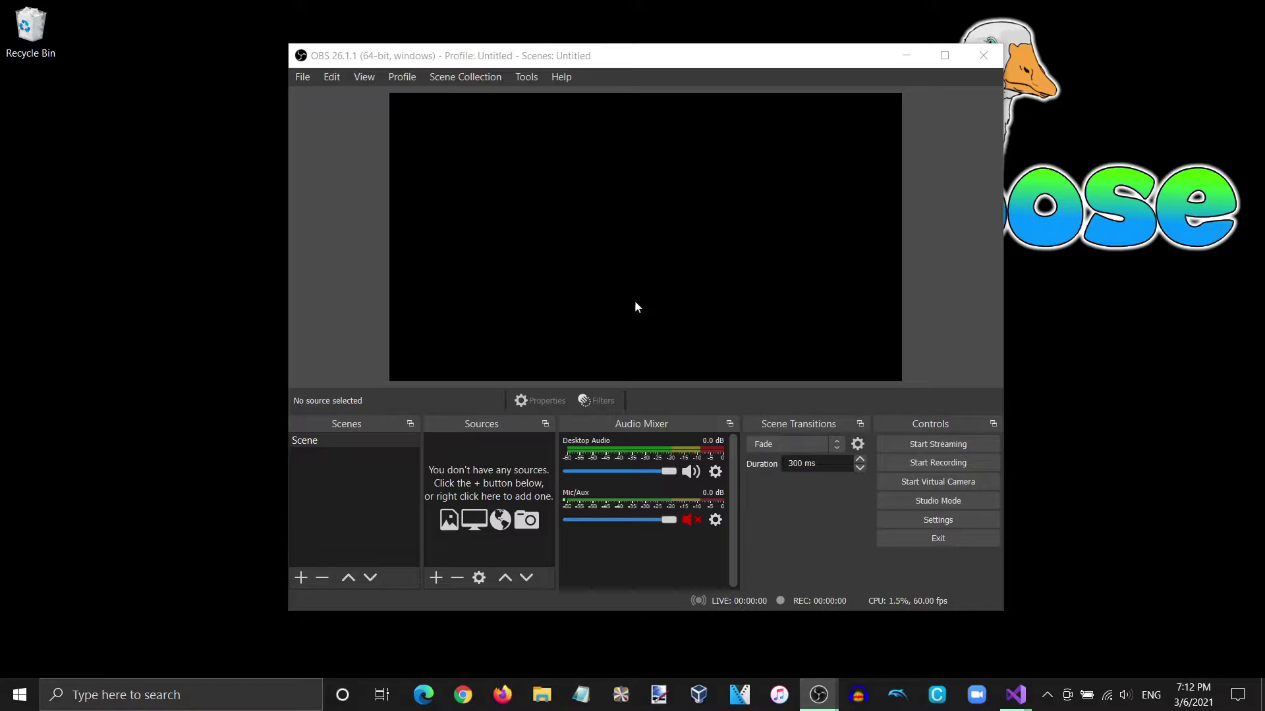
right_click(474, 452)
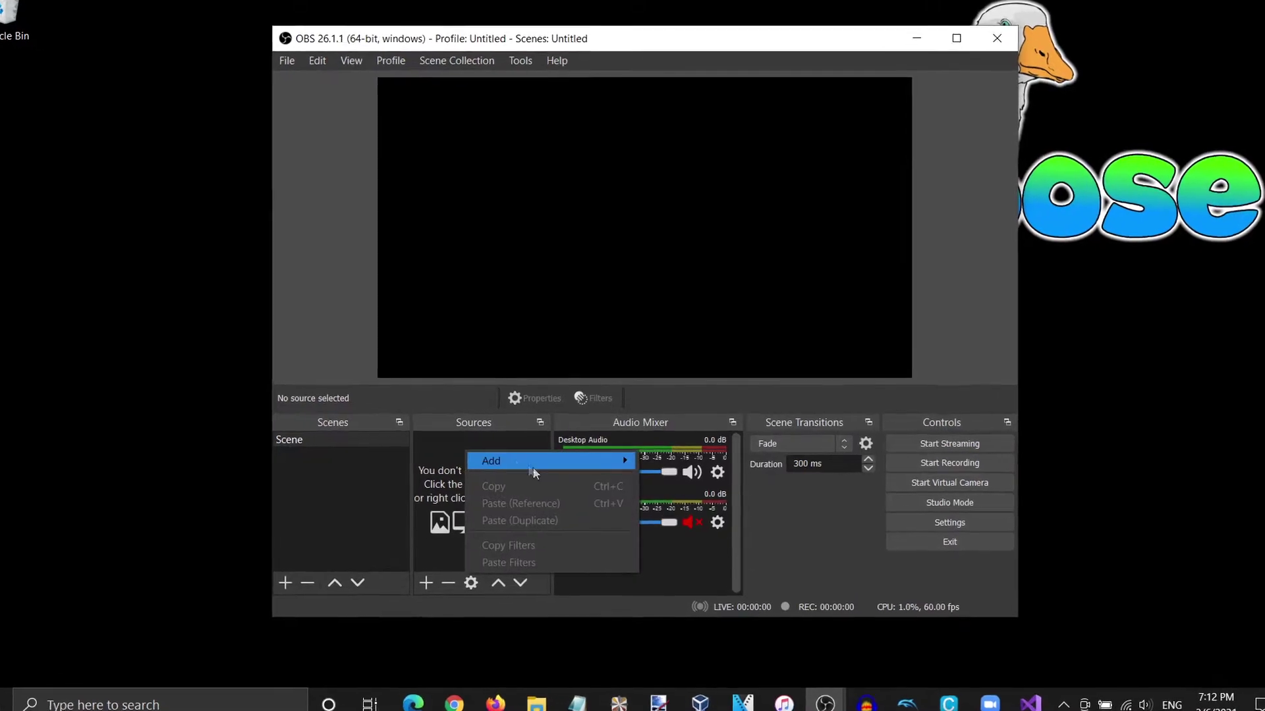
mouse_move(537, 466)
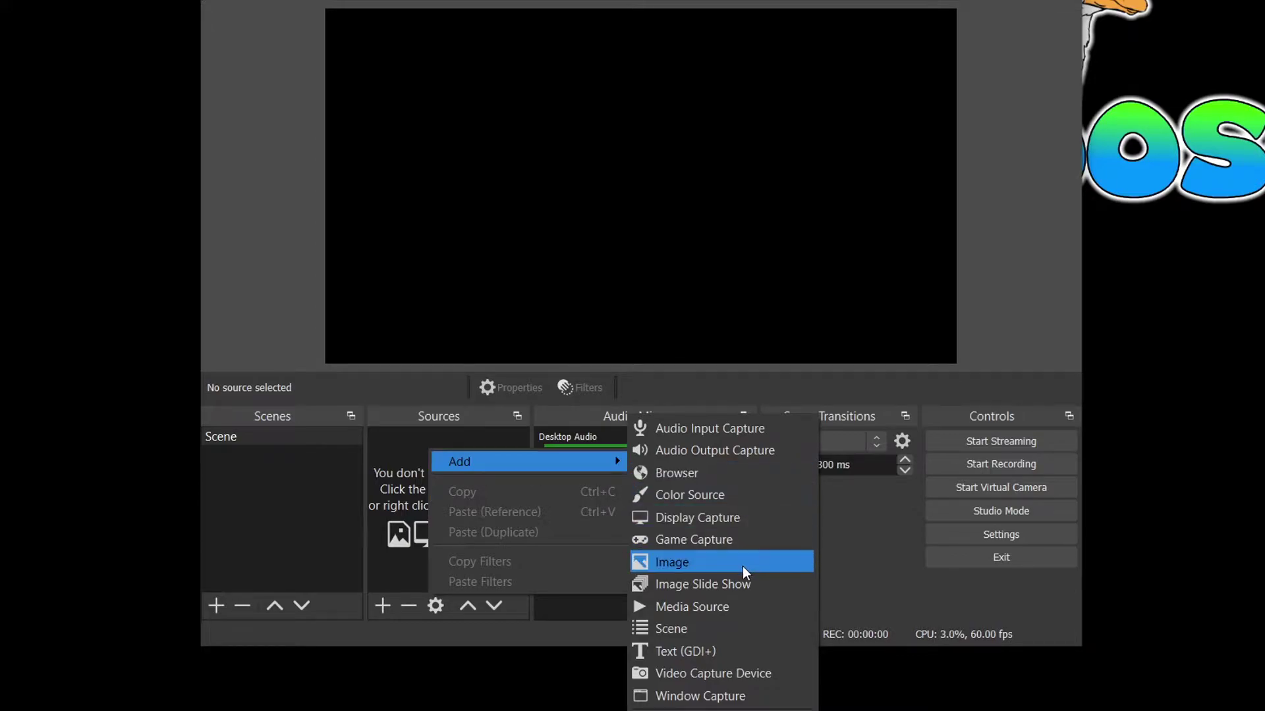
click(752, 523)
click(717, 451)
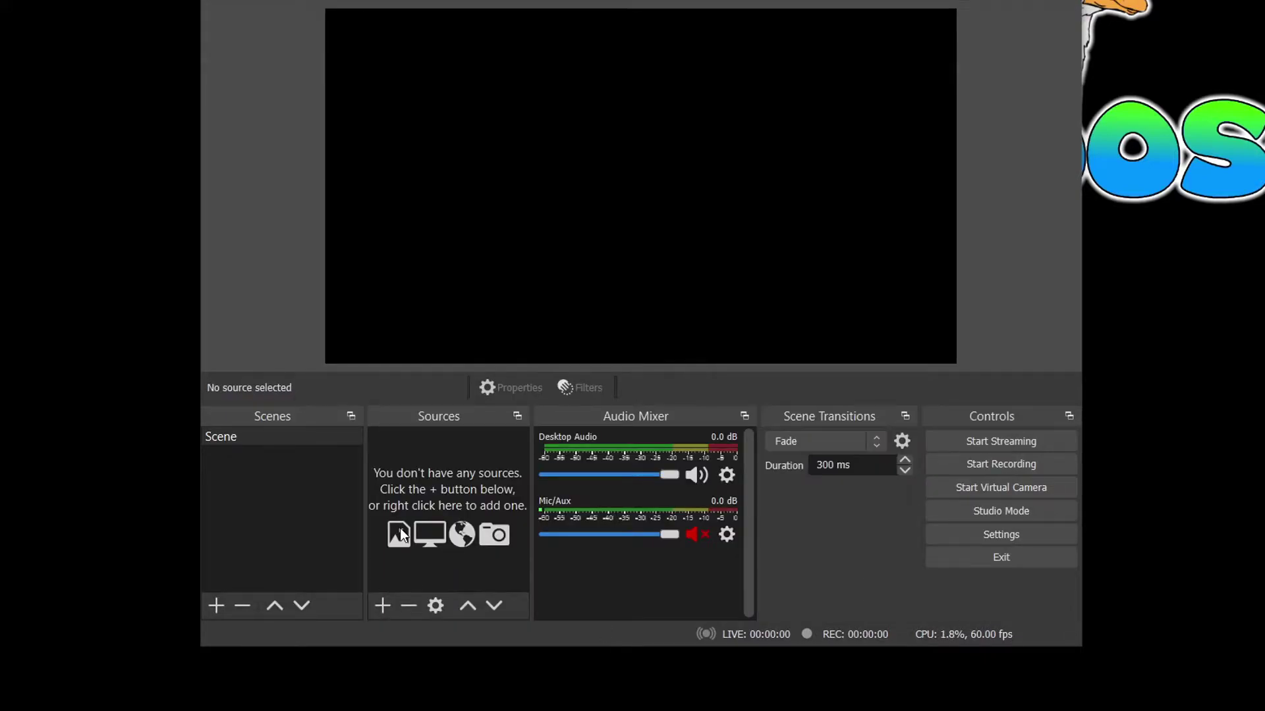
right_click(400, 528)
Add a Game Capture source in Capture specific window mode targeting the Calculator window
mouse_move(532, 543)
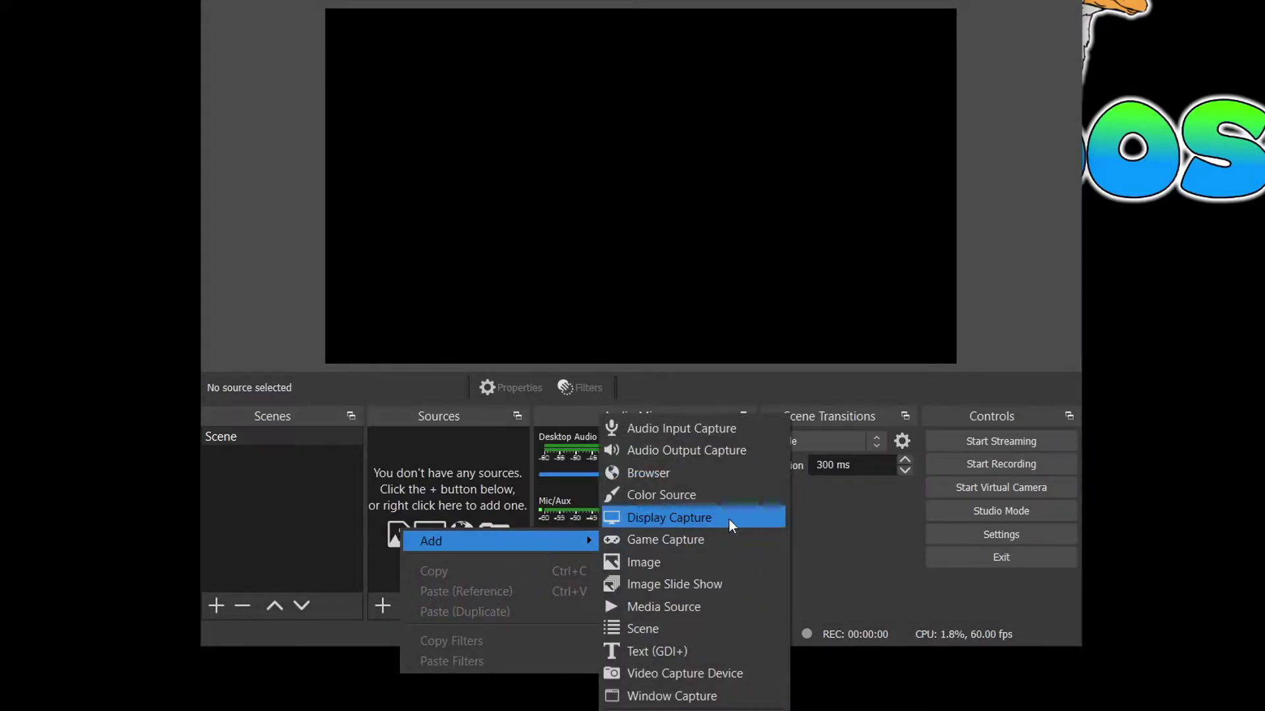
click(732, 540)
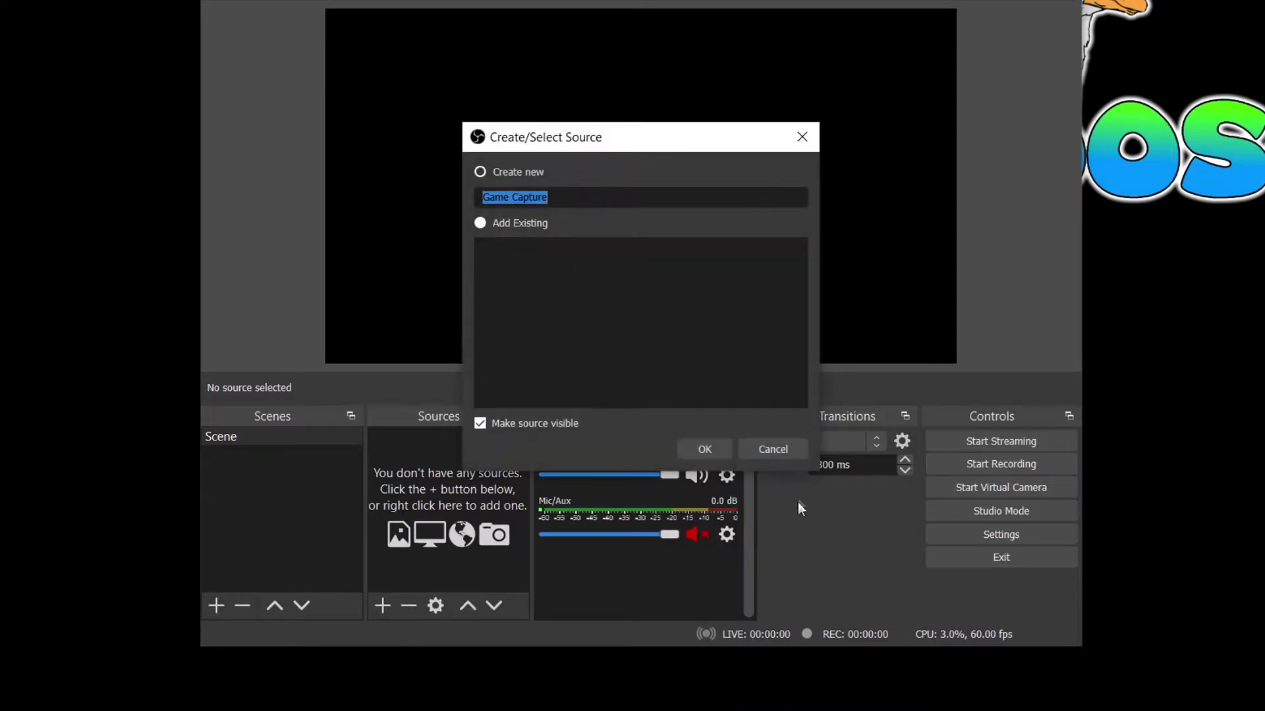
click(706, 452)
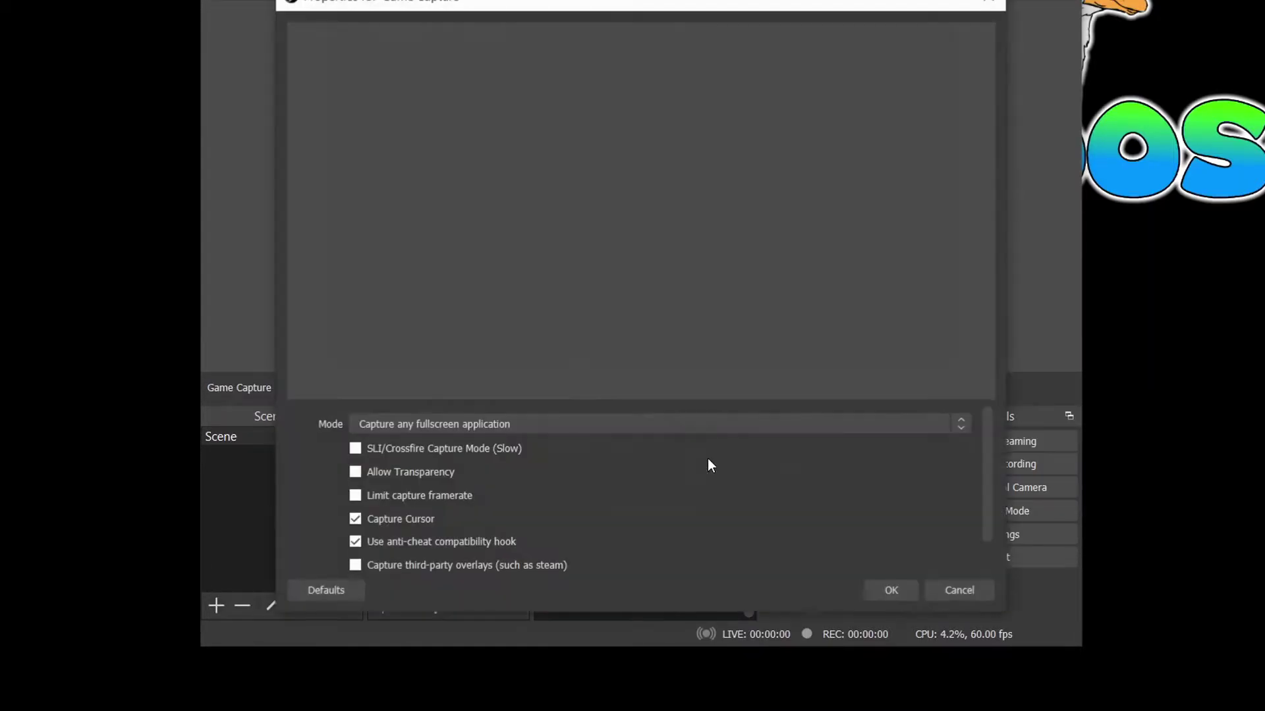
click(695, 427)
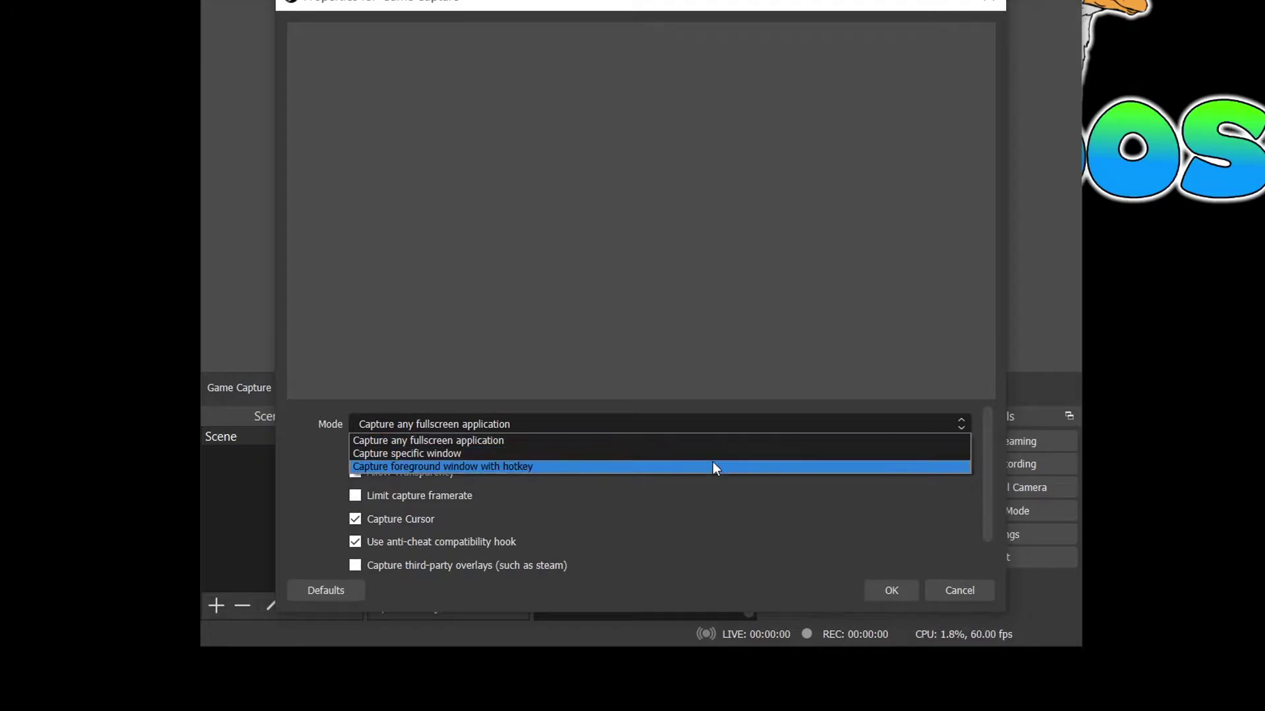
click(713, 455)
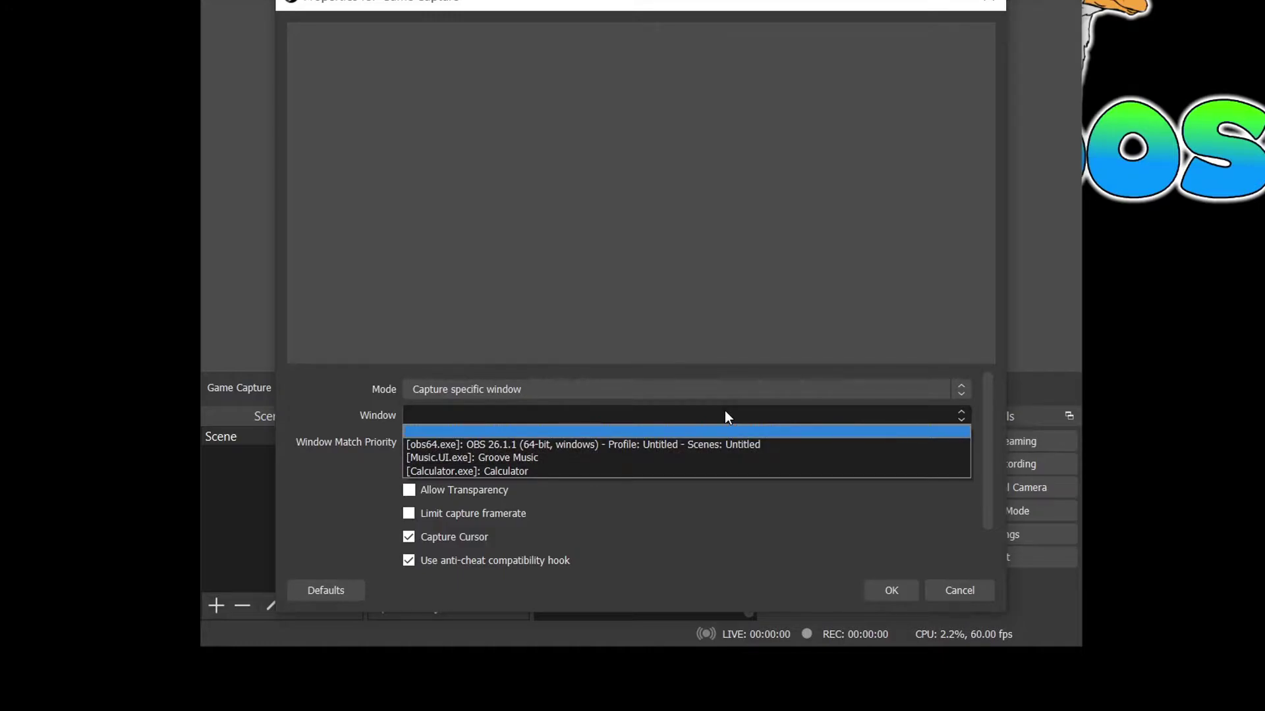
click(724, 472)
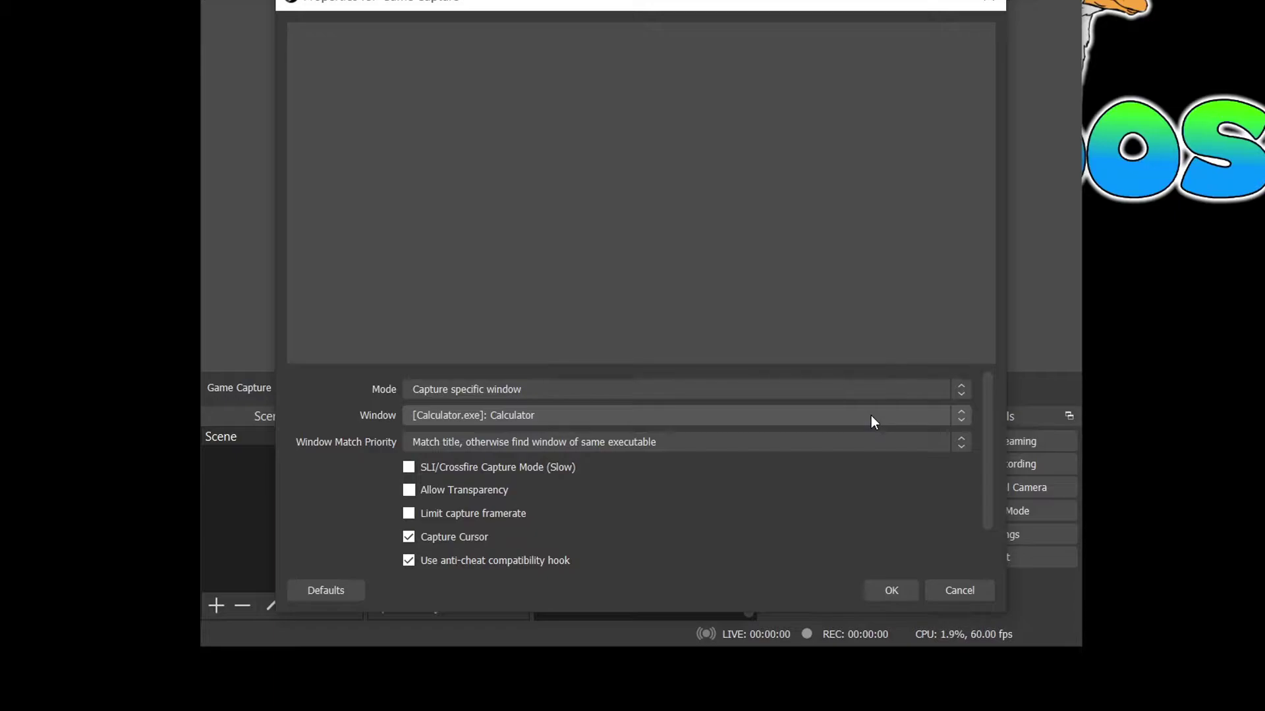
scroll(886, 488, down, 2)
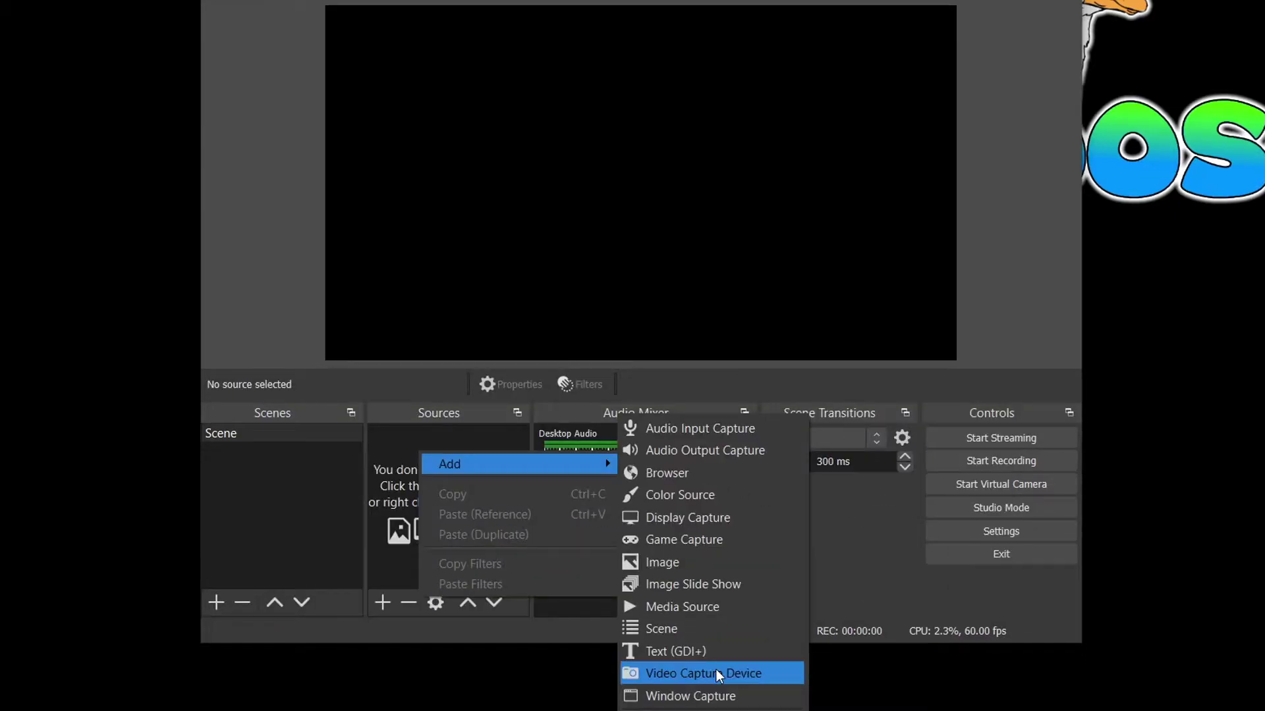
Add a Video Capture Device source using the Game Capture HD60 S device
click(715, 670)
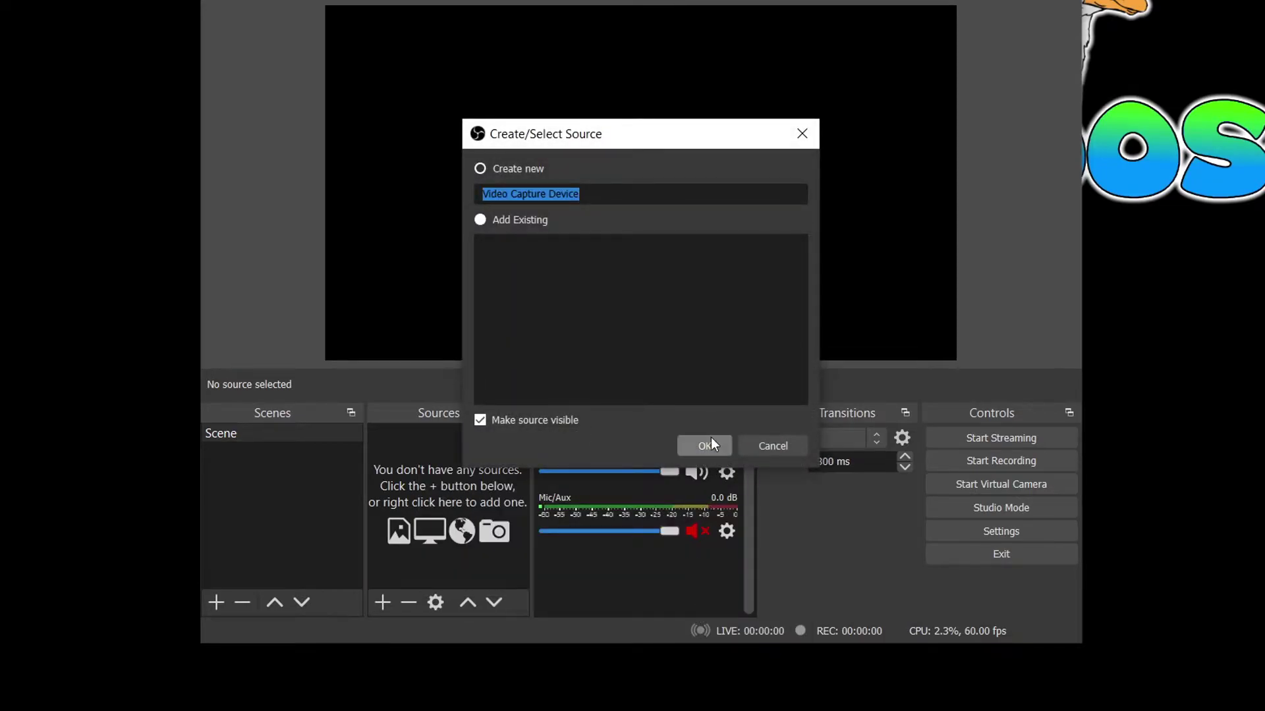
click(706, 446)
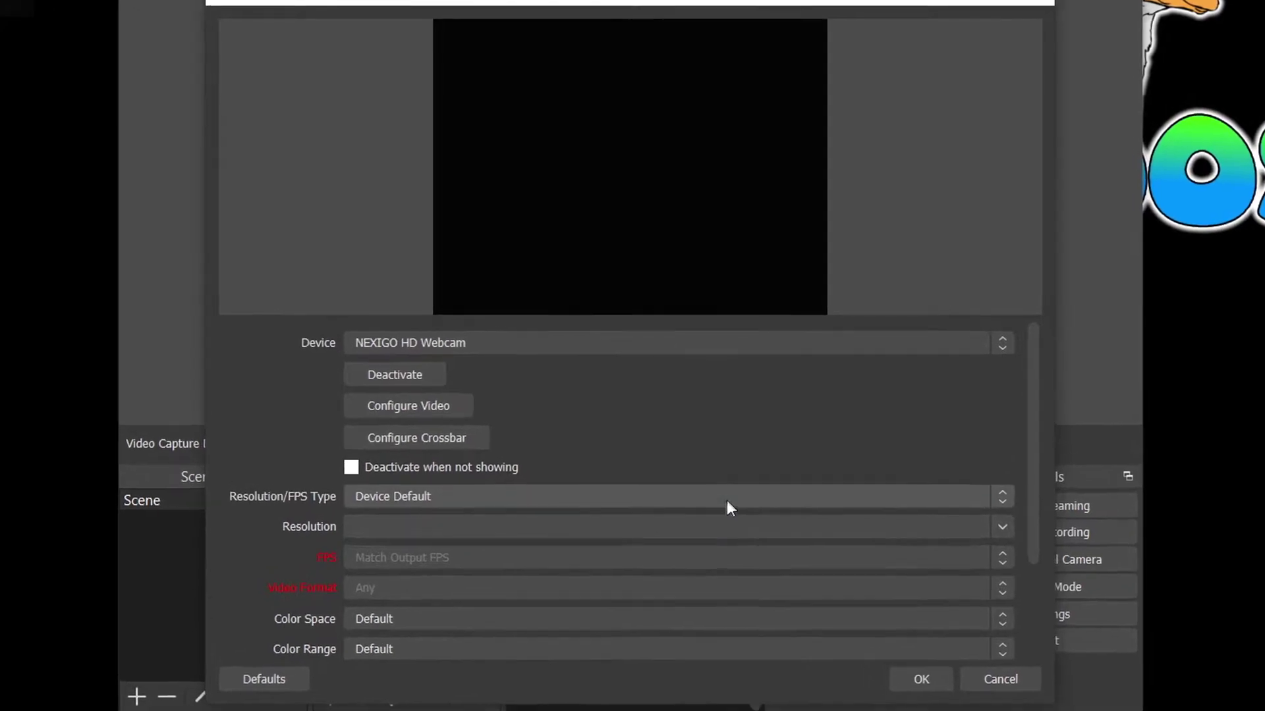
click(764, 350)
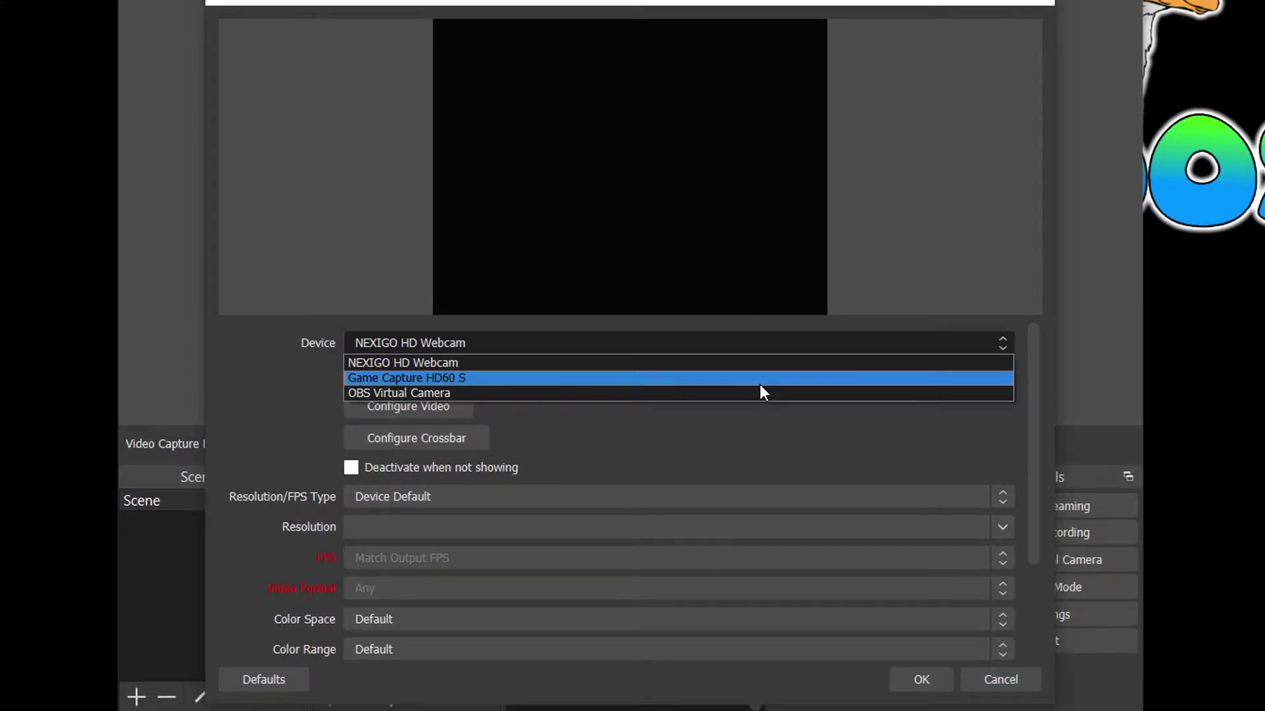
click(760, 384)
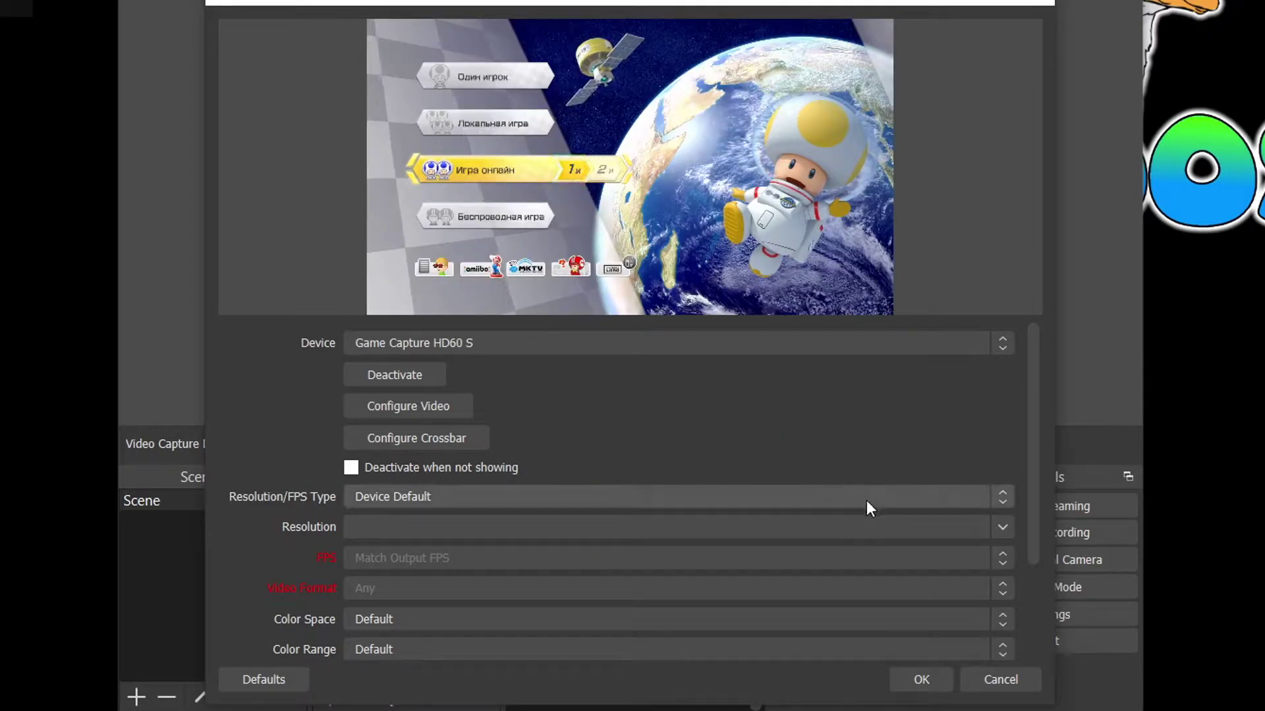
Set a custom 1920x1080 resolution at 60 FPS and save the device settings
click(866, 500)
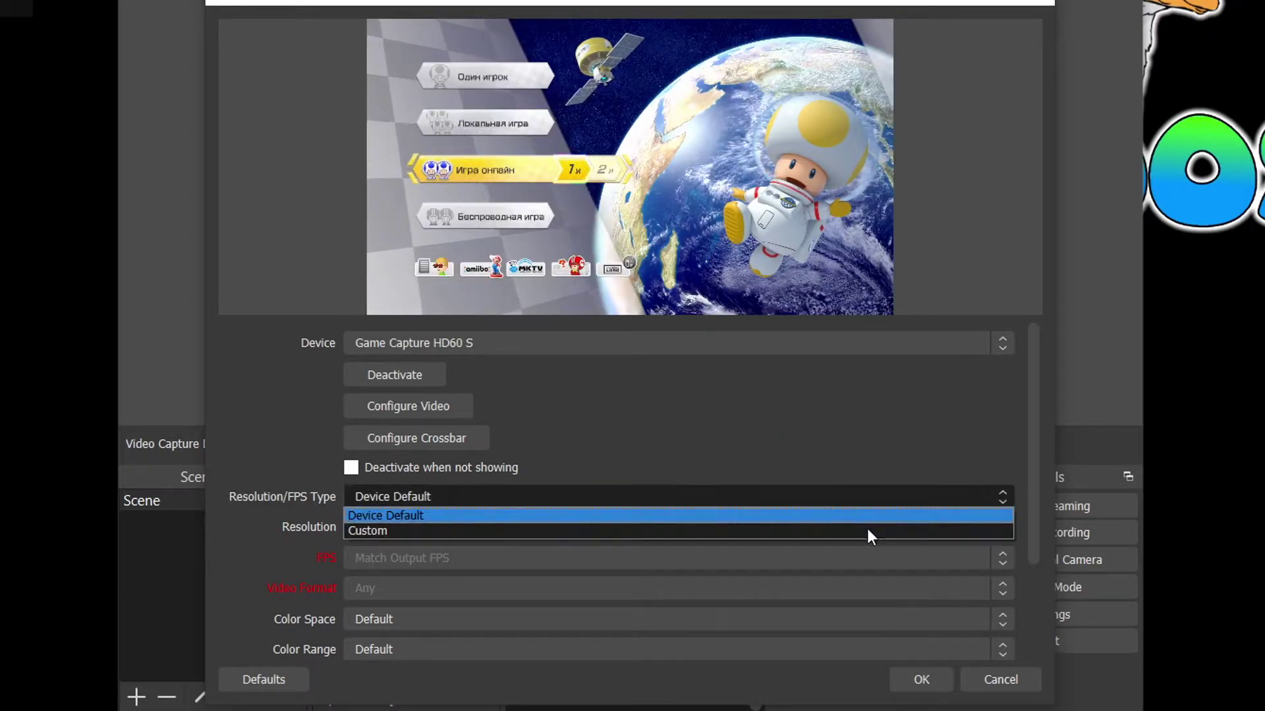
click(924, 530)
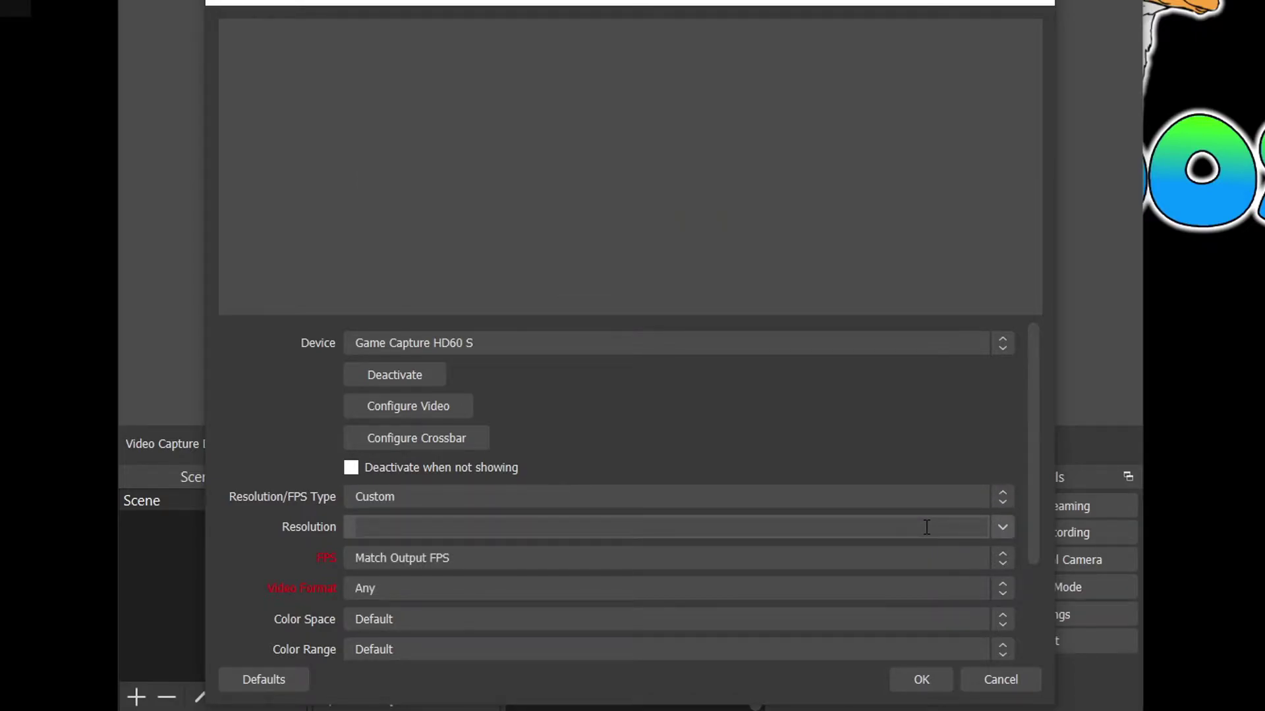
click(1006, 533)
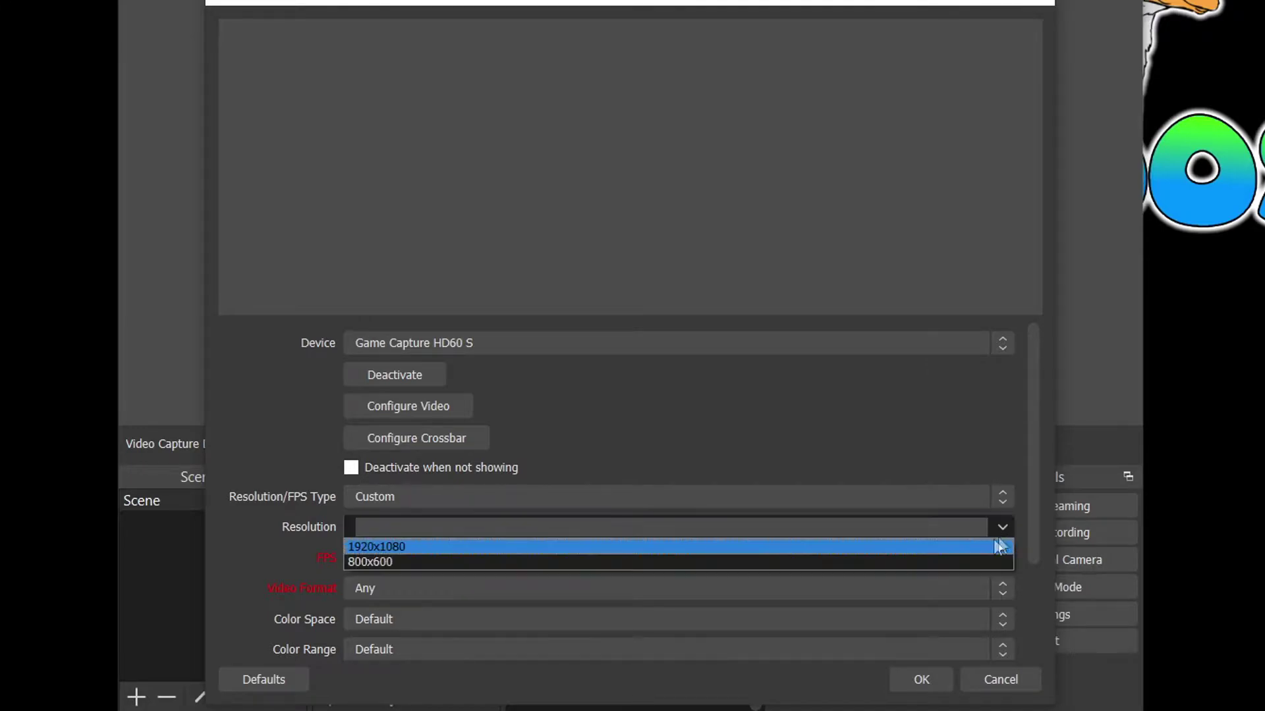
click(966, 546)
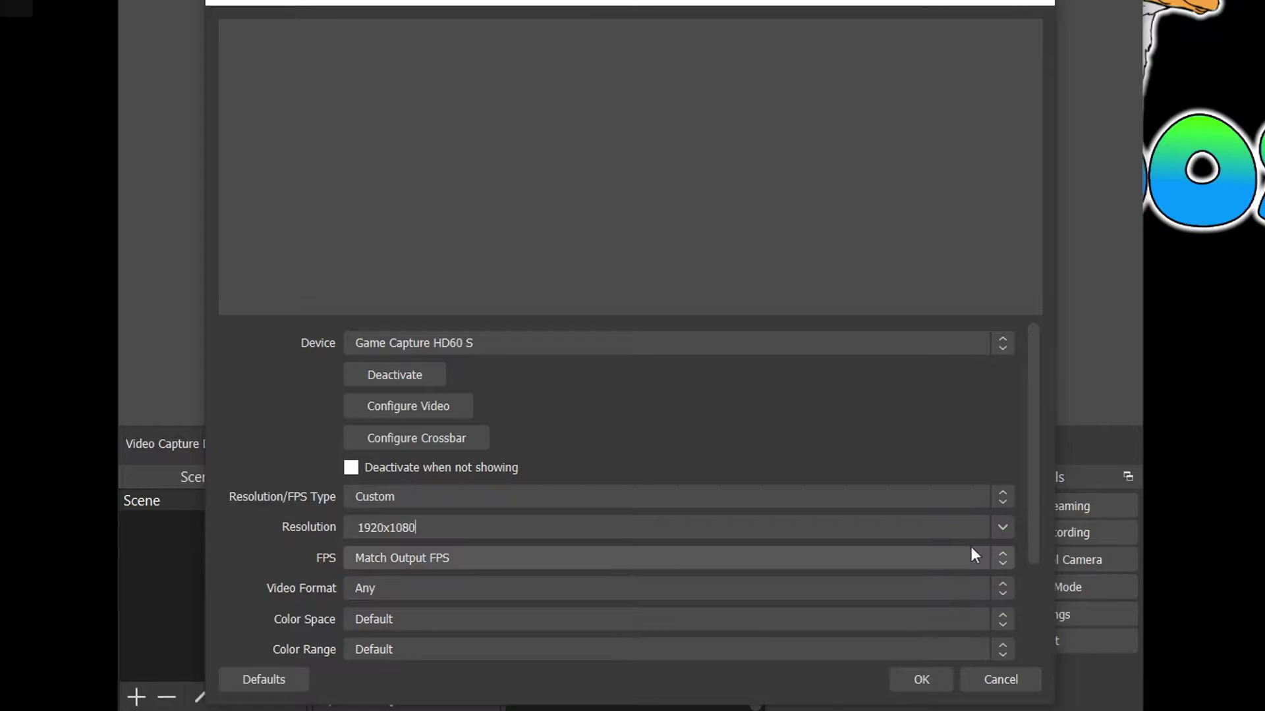
click(997, 564)
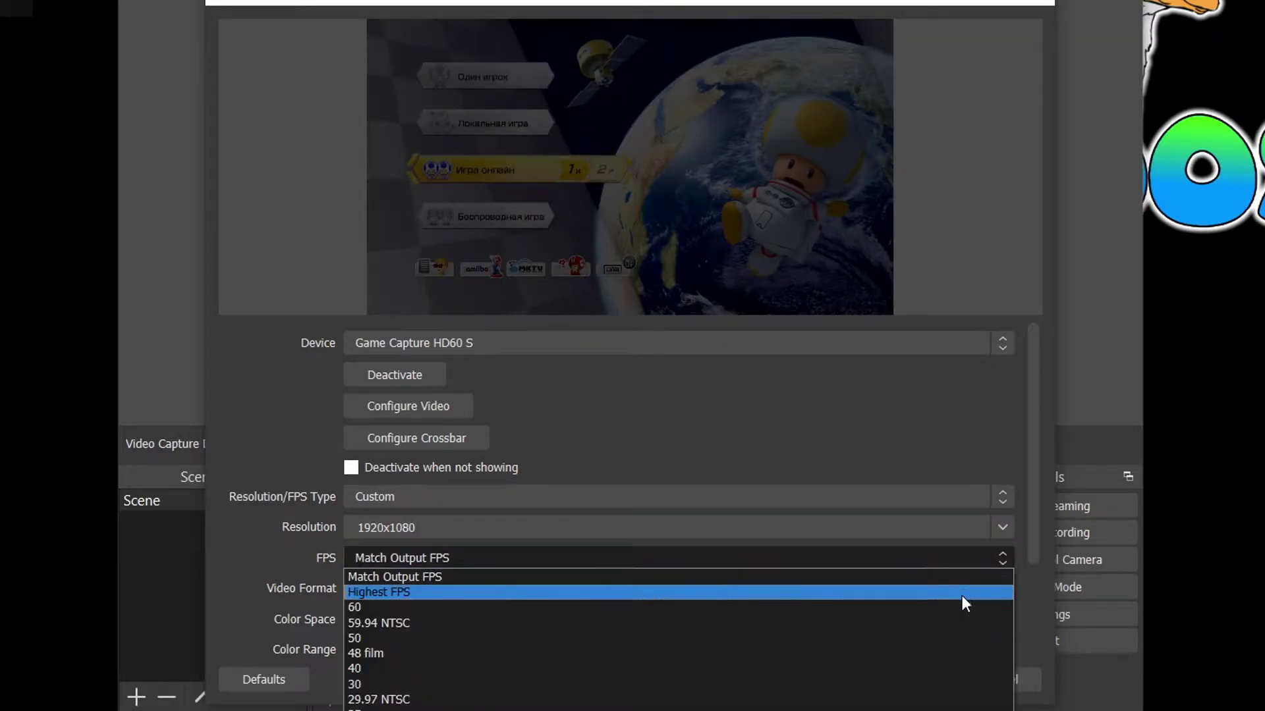
key(Escape)
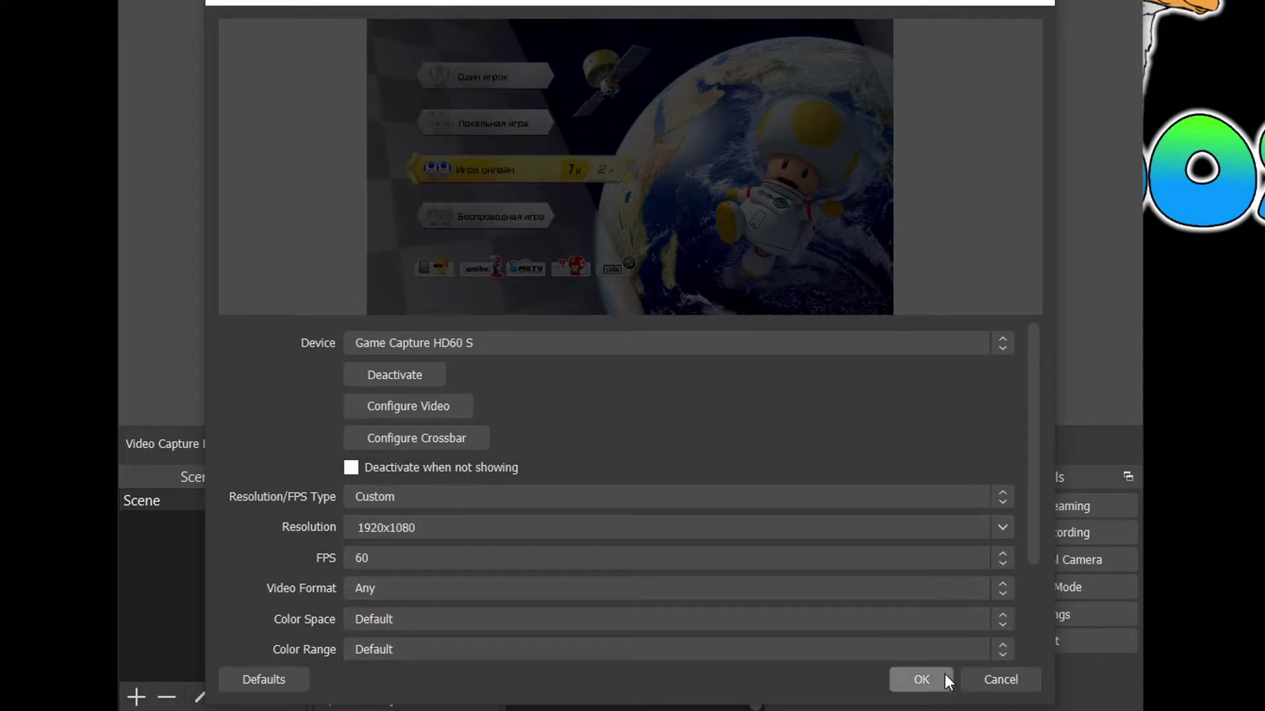
scroll(935, 594, down, 3)
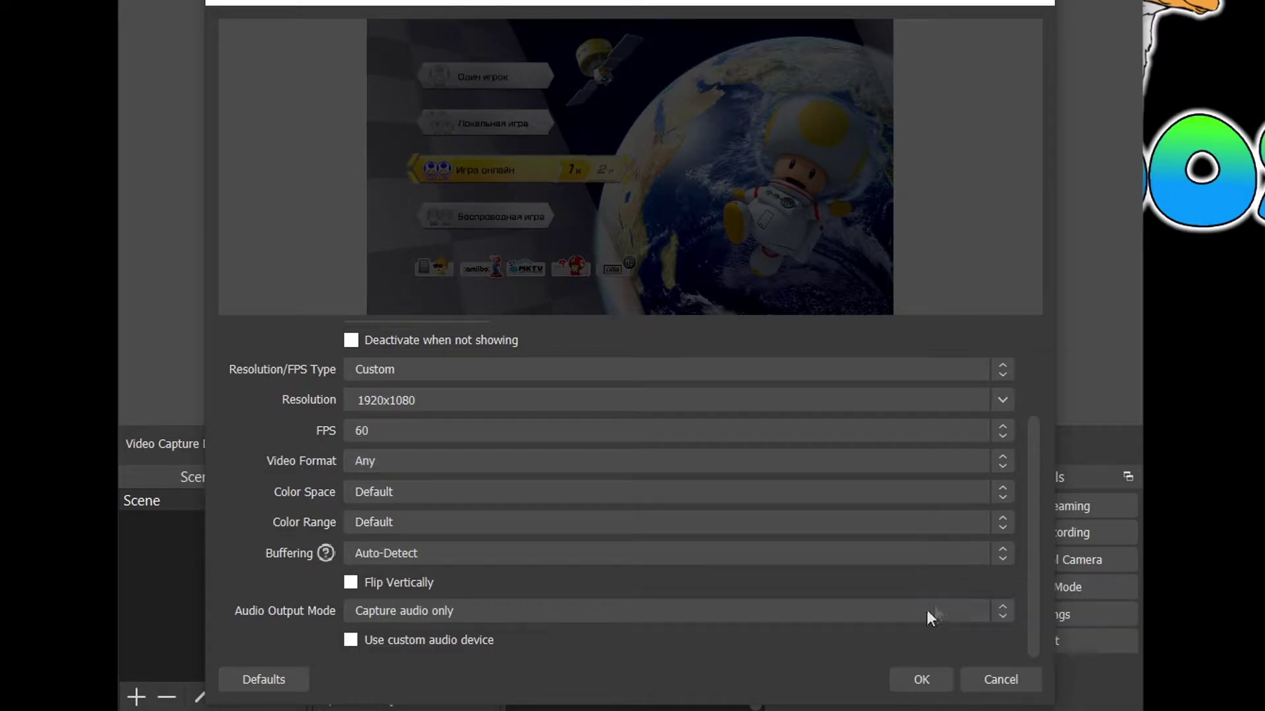
click(907, 677)
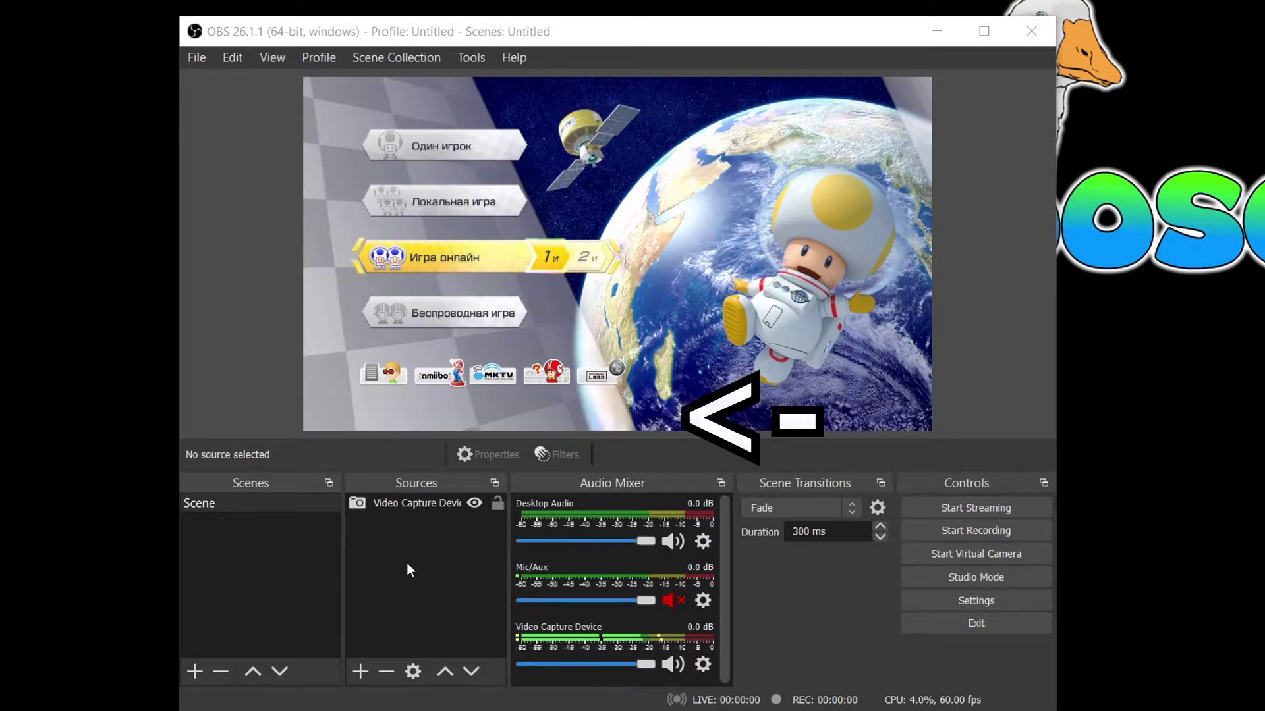
right_click(406, 562)
mouse_move(566, 576)
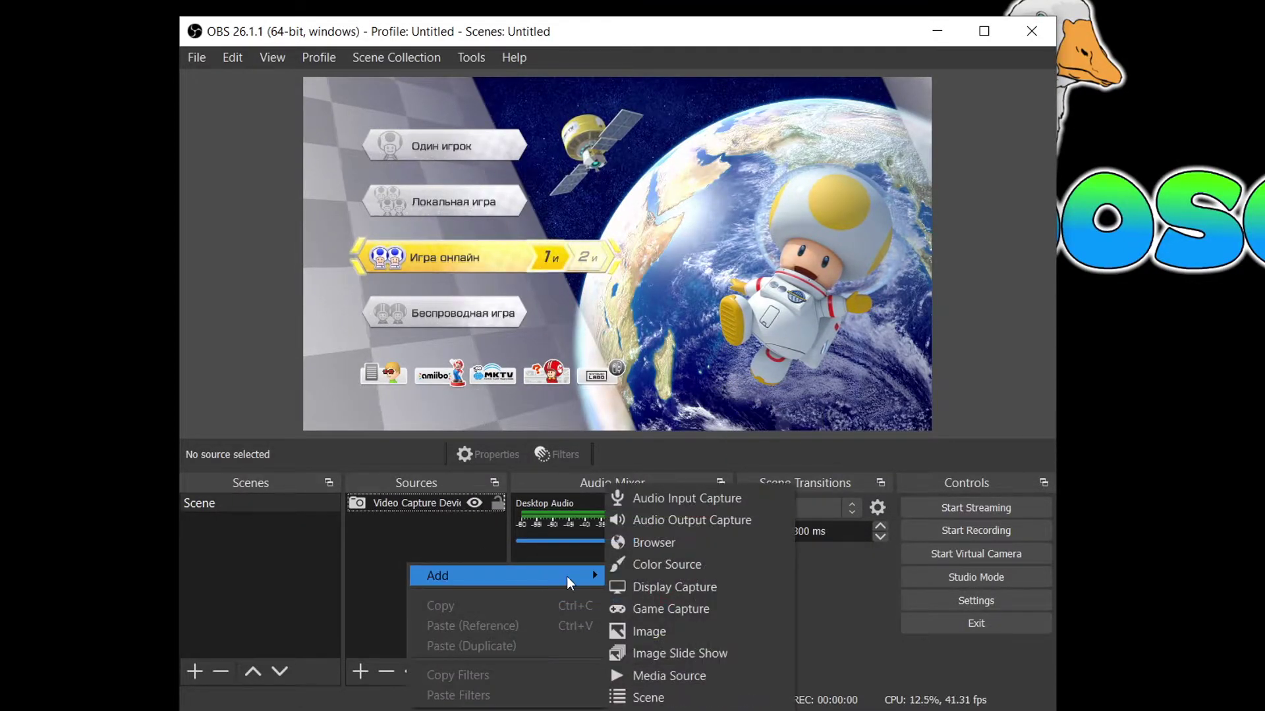
click(725, 631)
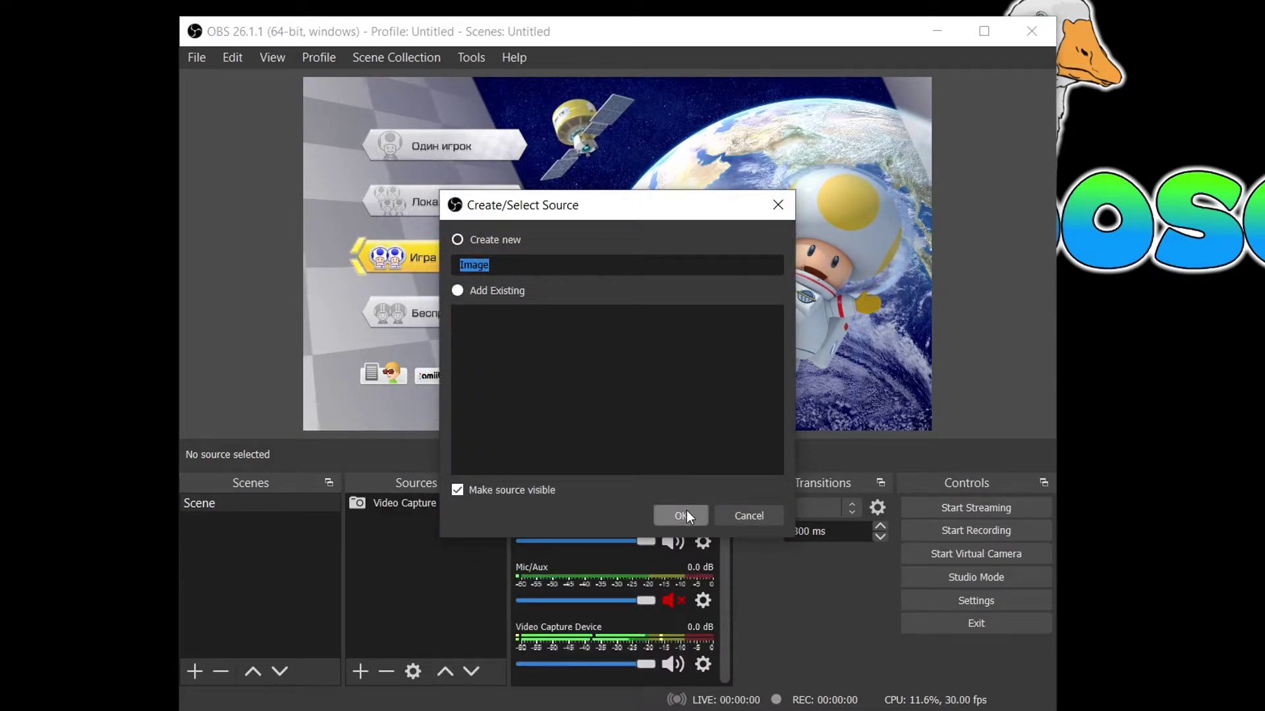
click(685, 515)
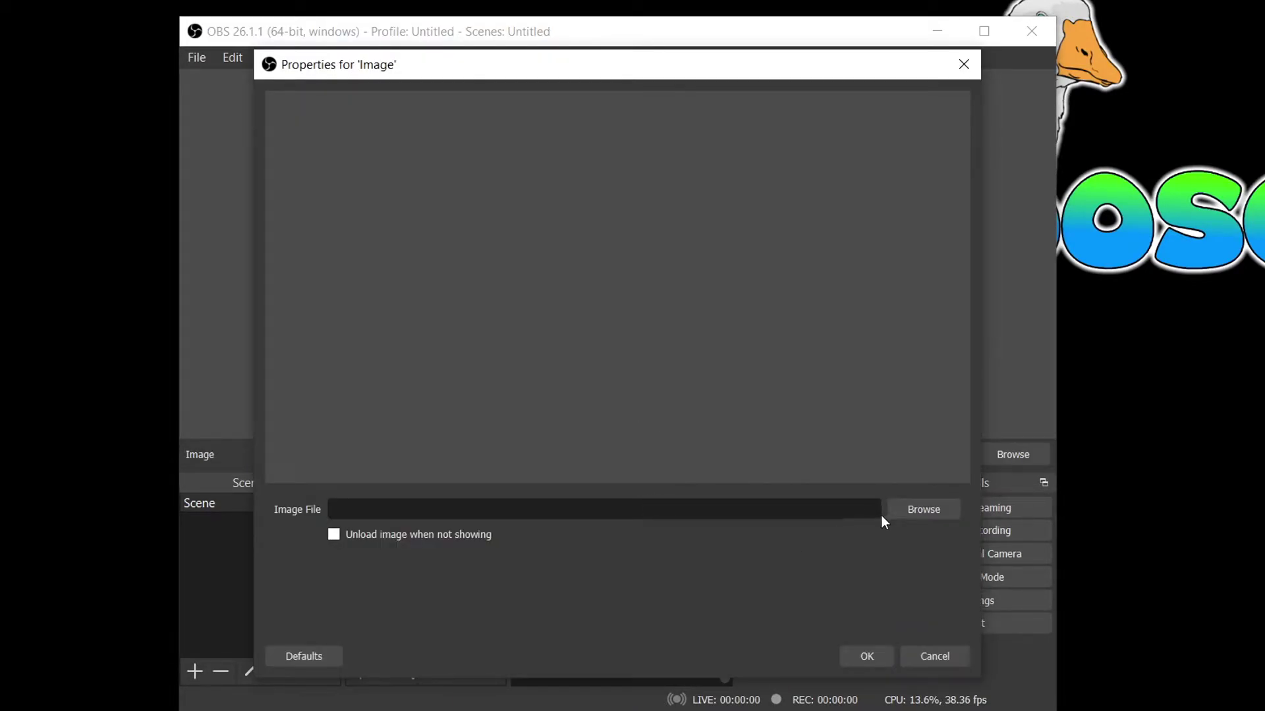
click(888, 511)
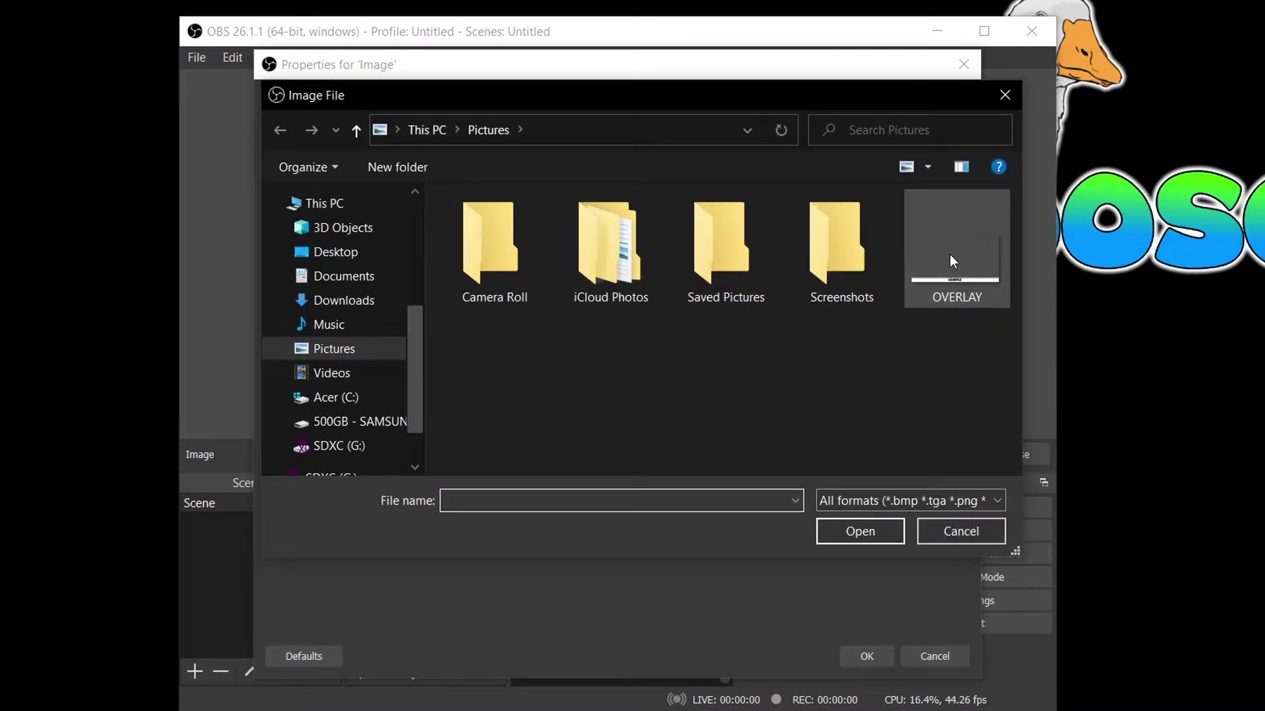
click(950, 254)
click(876, 532)
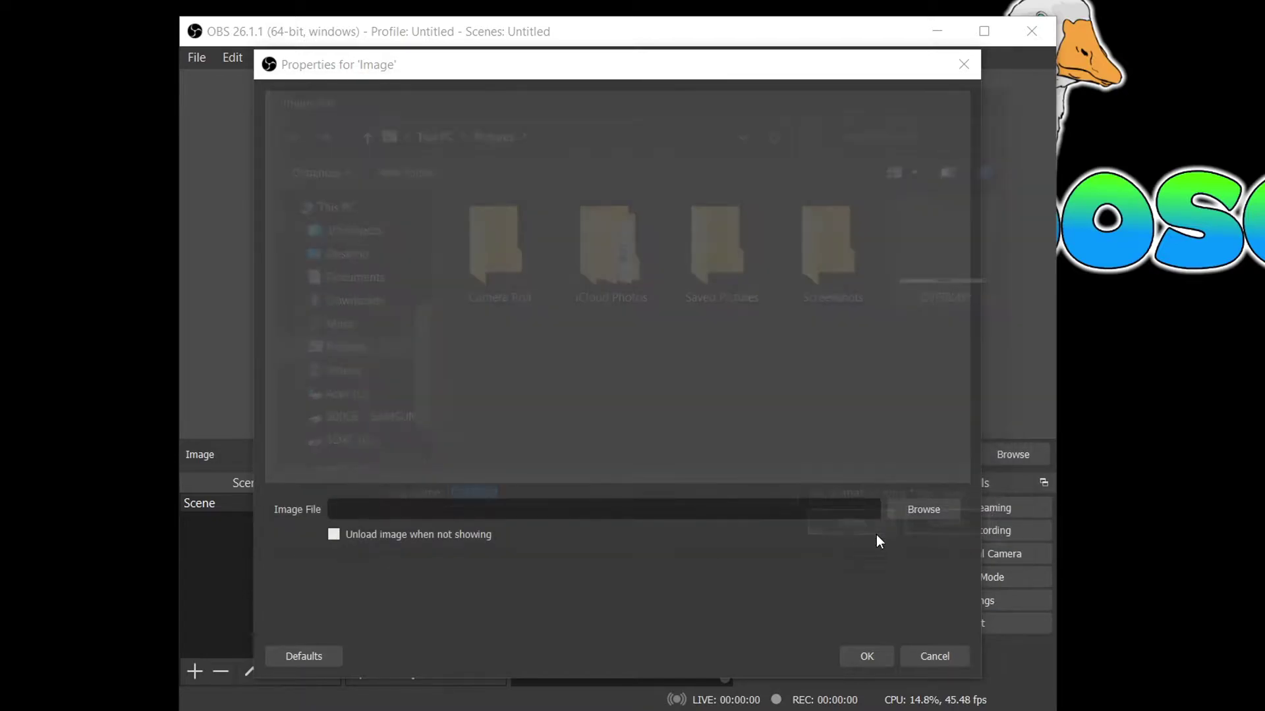
click(873, 651)
click(673, 664)
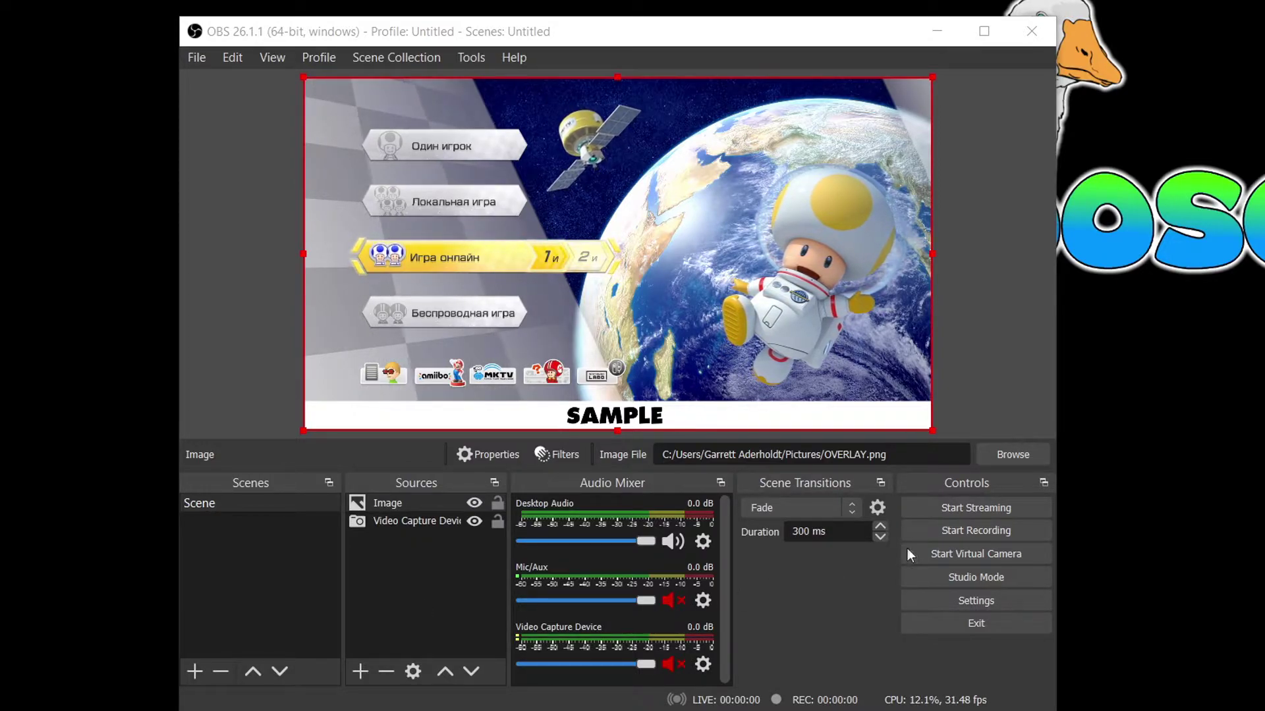
Open the Video settings and keep the 1920x1080 canvas, 1920x1080 output and 60 FPS
click(976, 598)
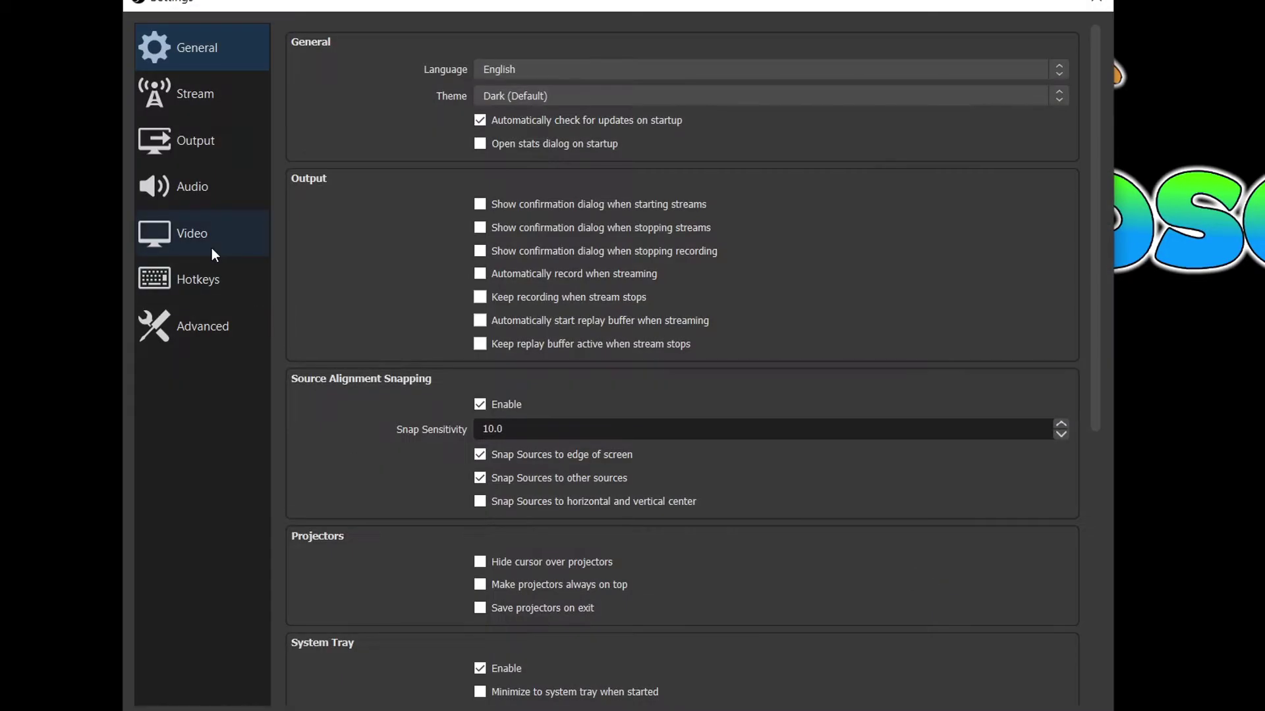
click(211, 254)
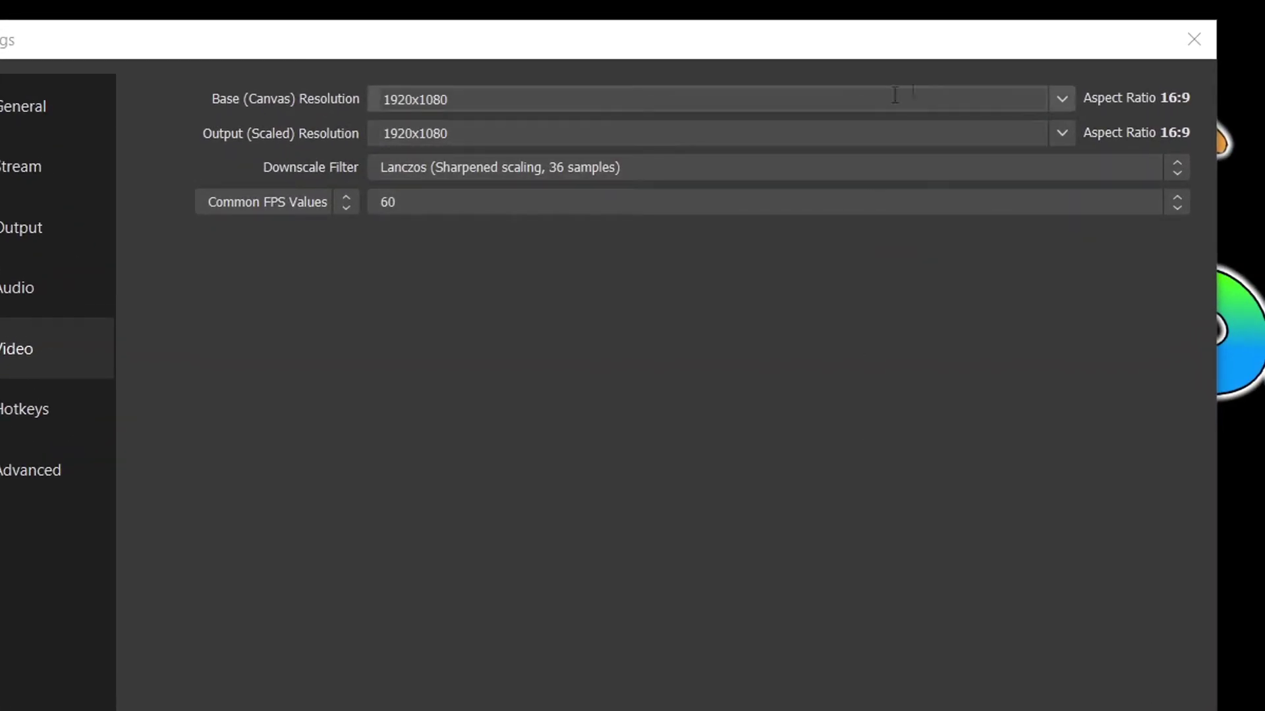
click(1057, 98)
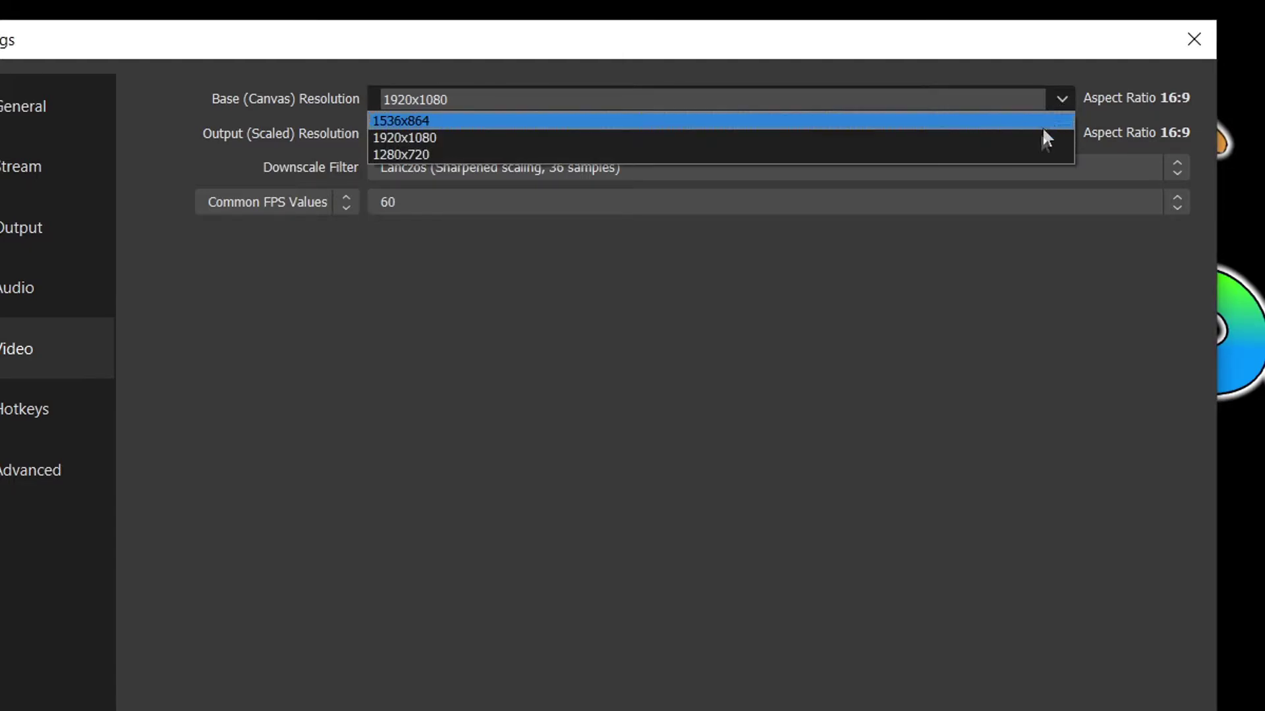
click(1024, 141)
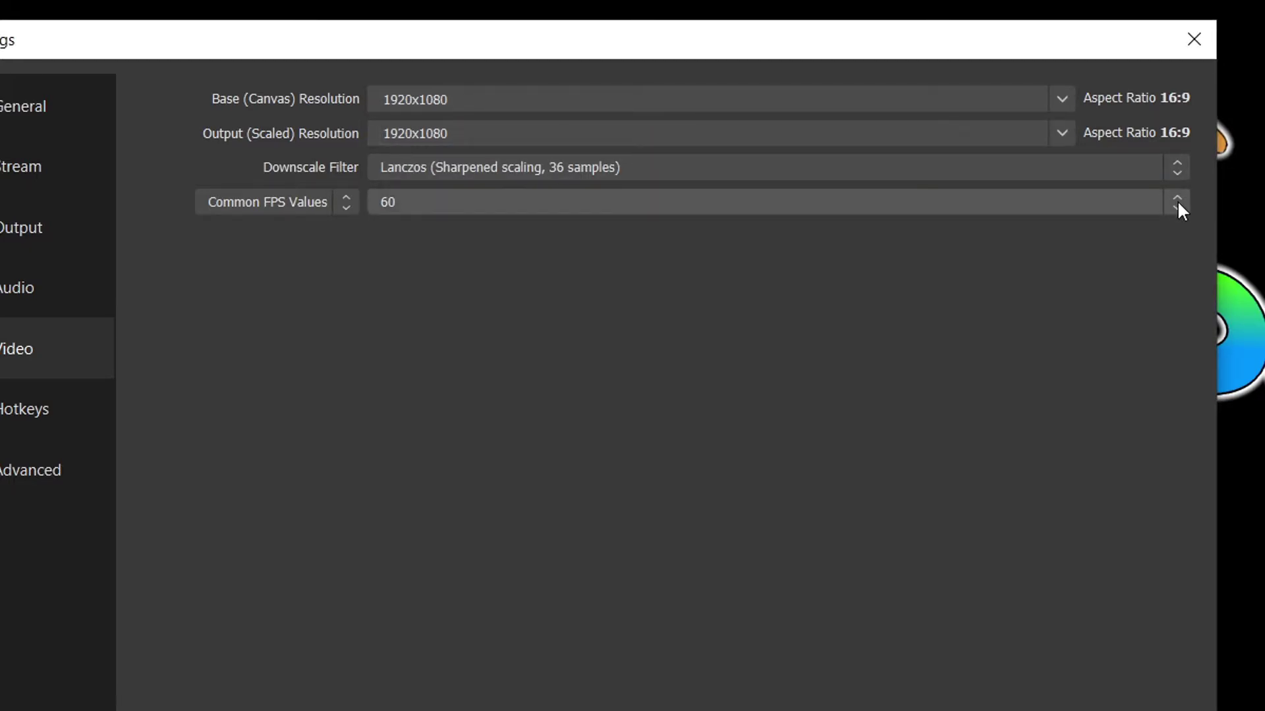
click(1176, 202)
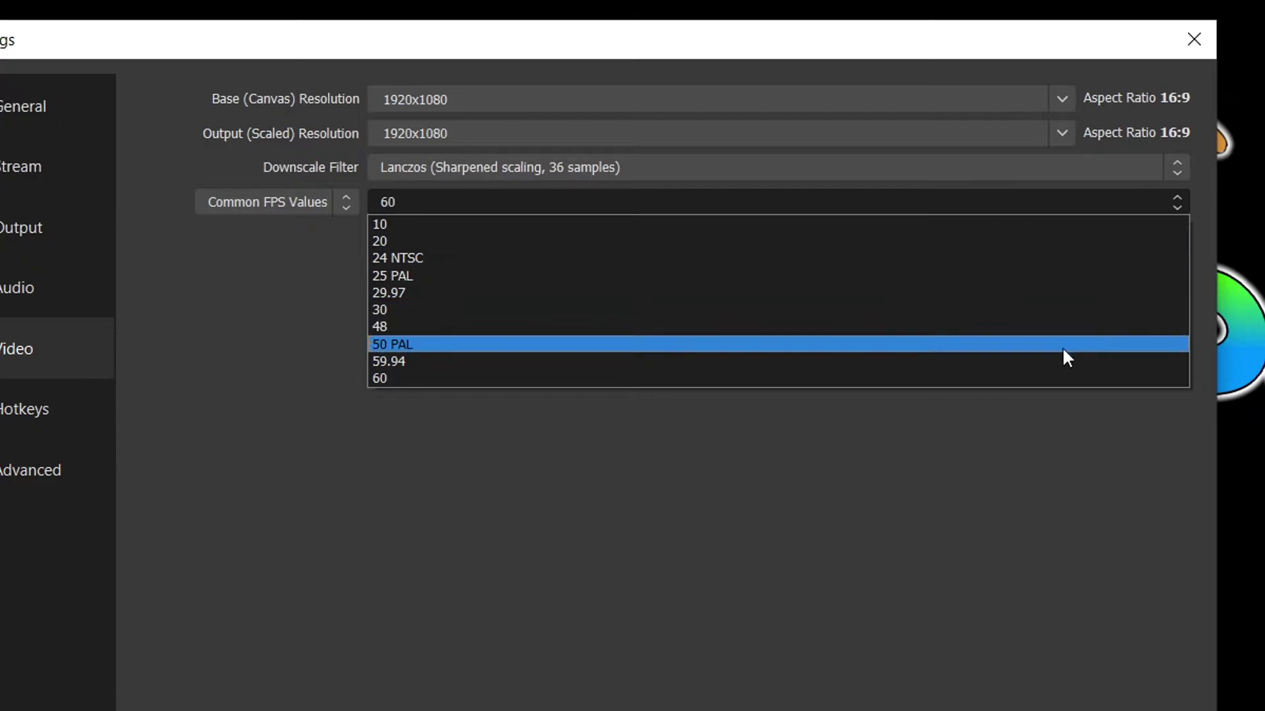
click(1061, 379)
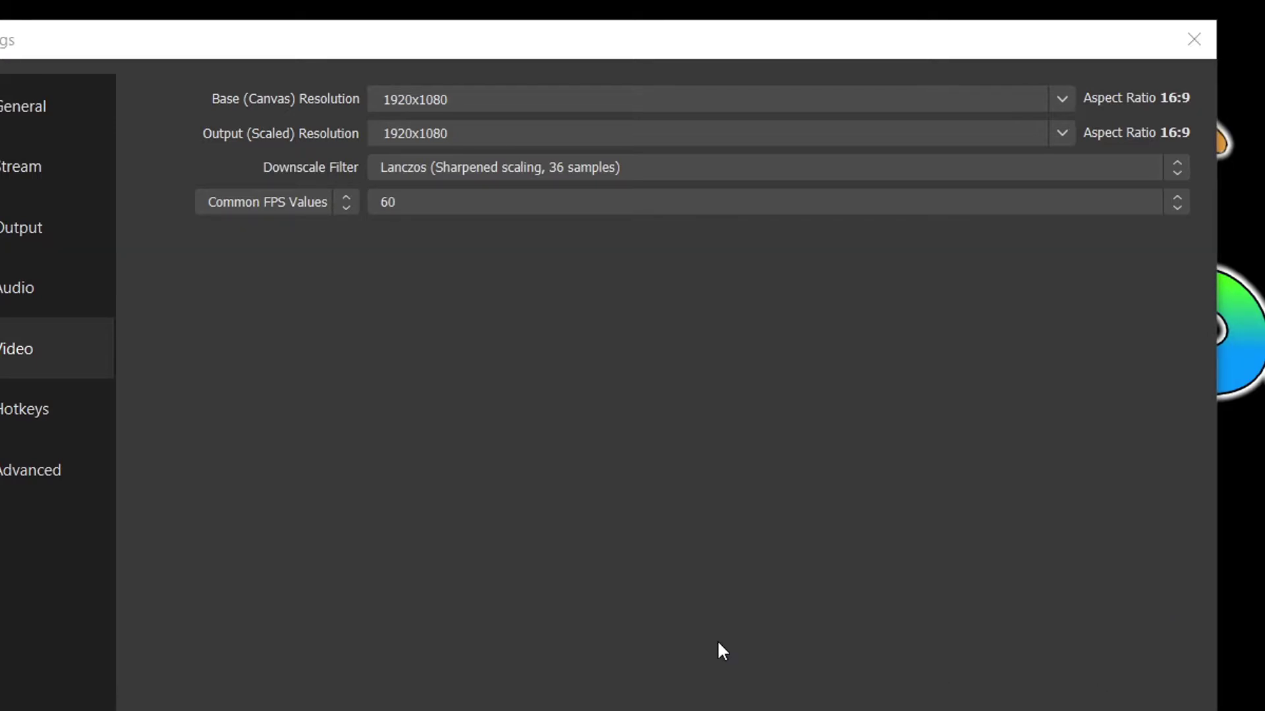
click(1062, 135)
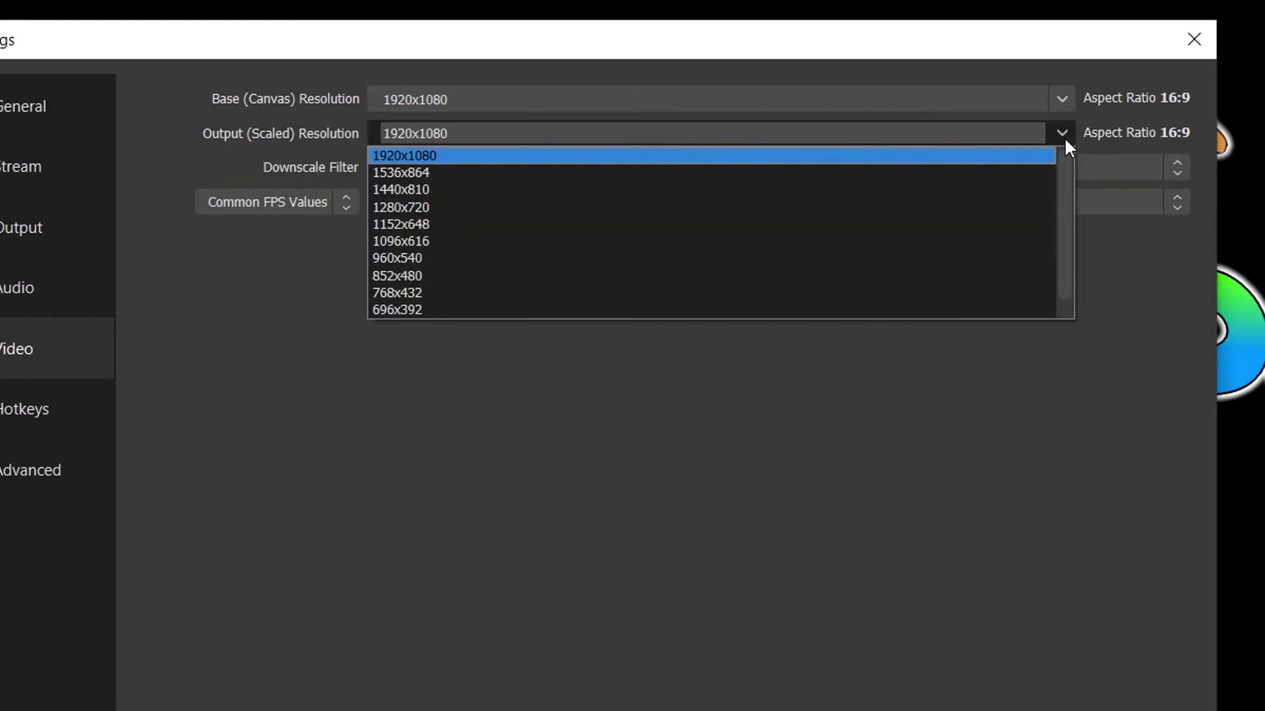
click(955, 211)
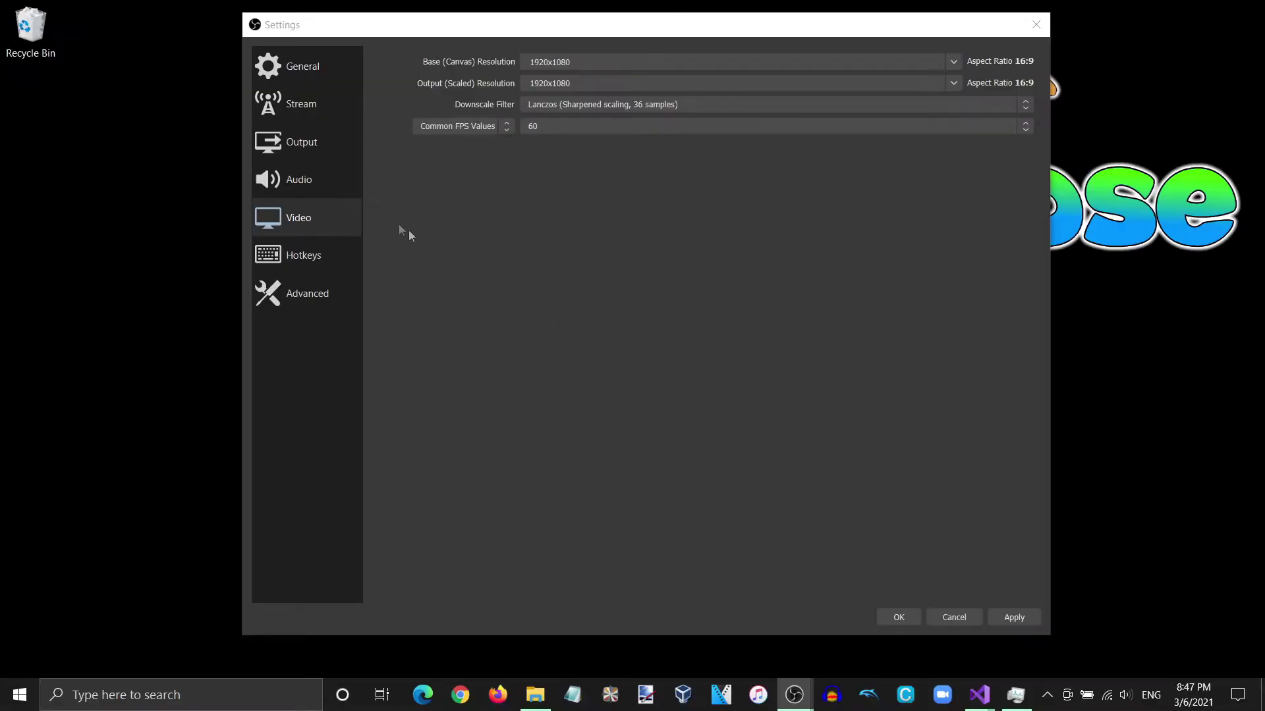
Switch Output Mode to Advanced and keep QuickSync H.264 as the streaming encoder
click(38, 236)
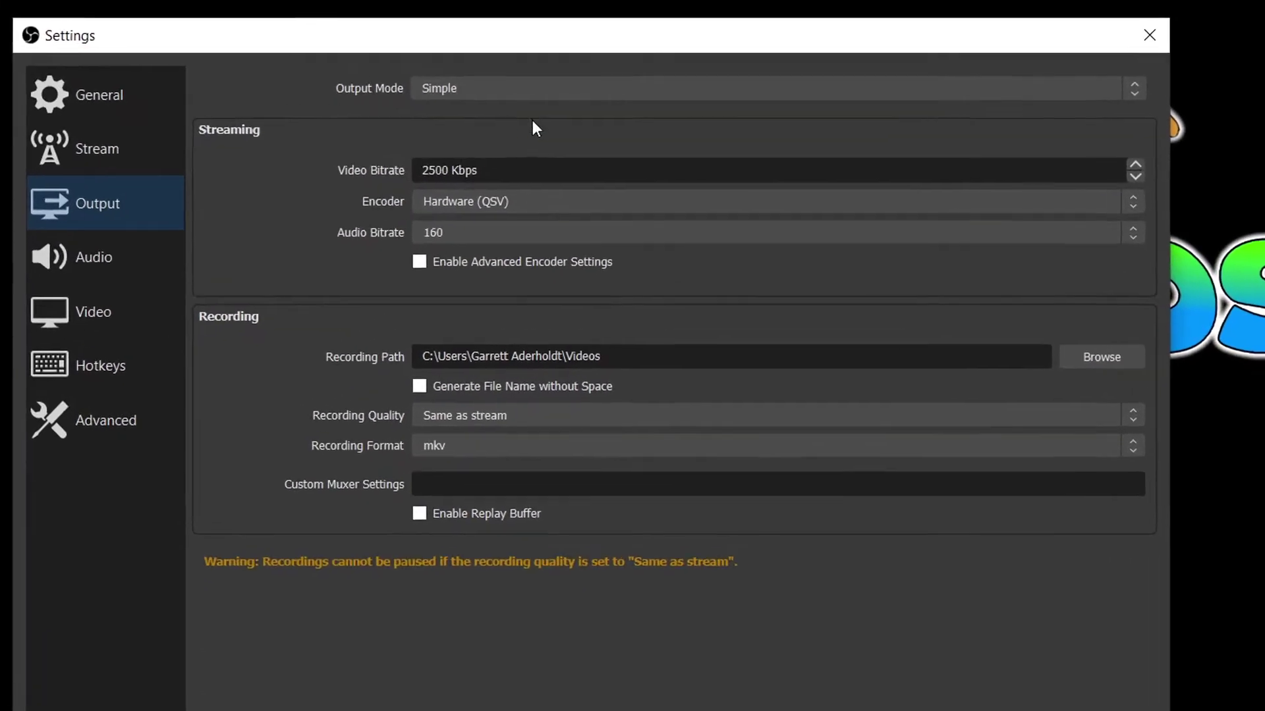
click(611, 62)
click(535, 141)
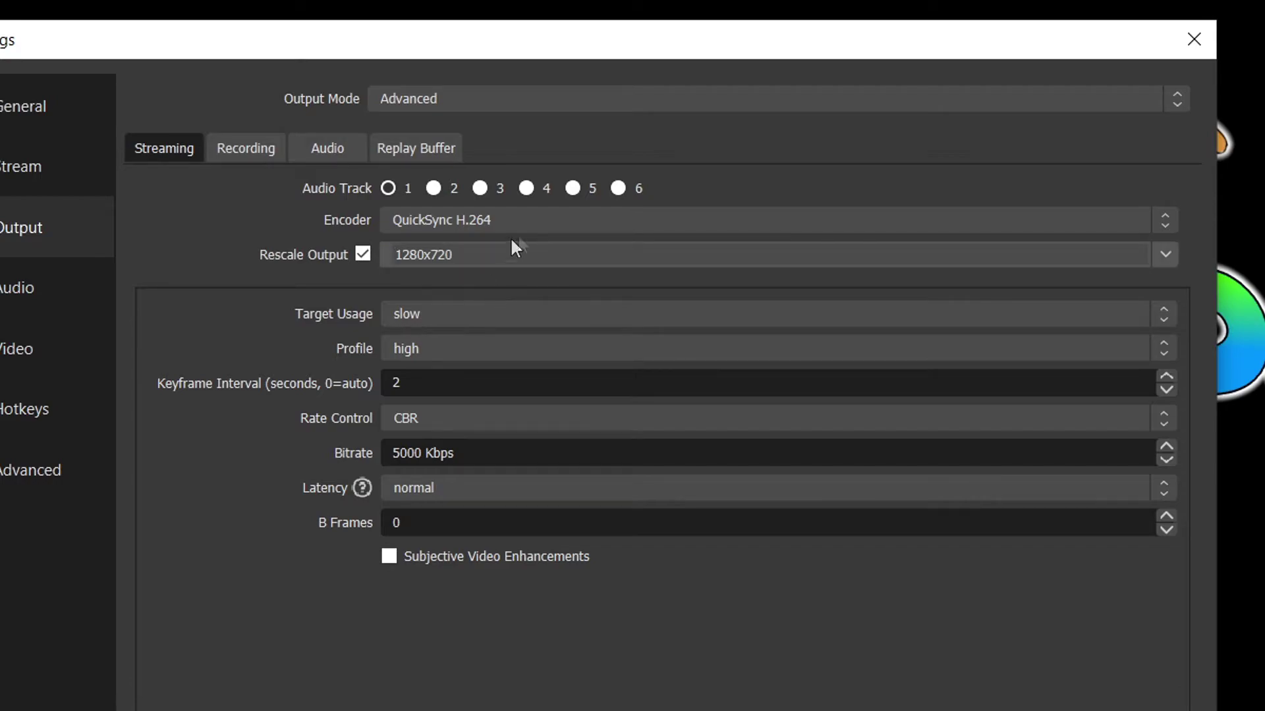
click(596, 222)
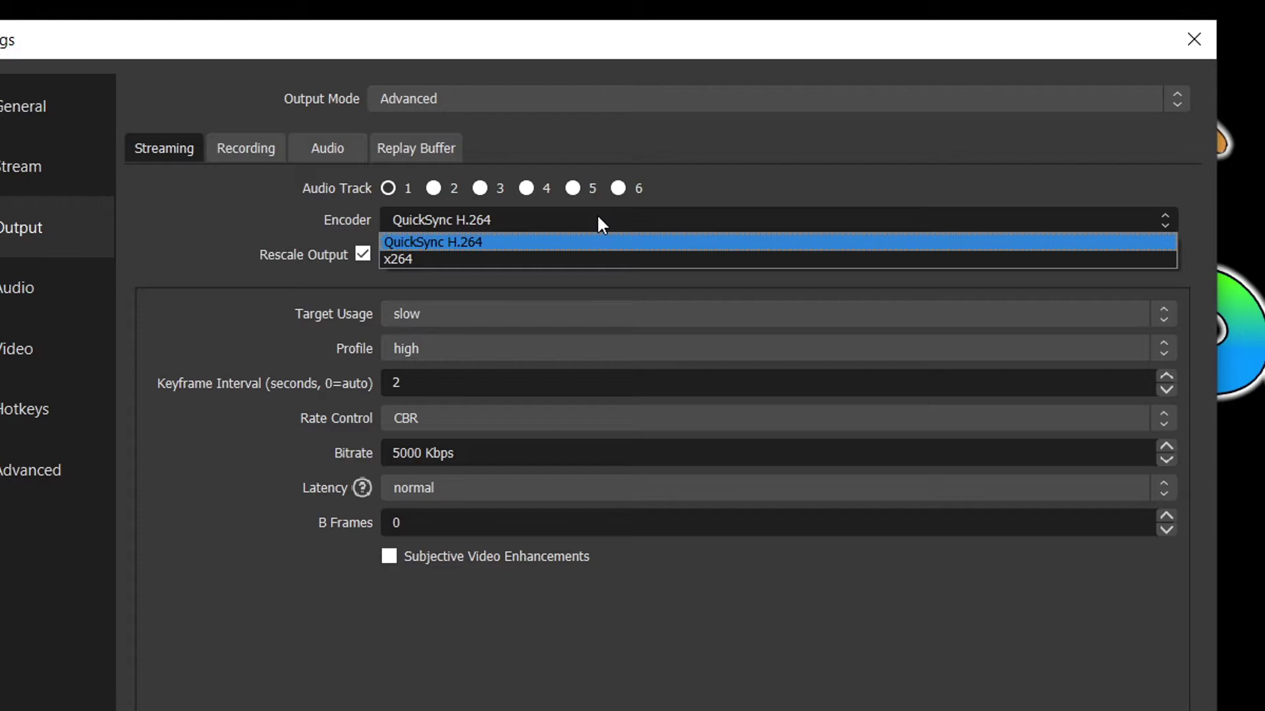
click(598, 242)
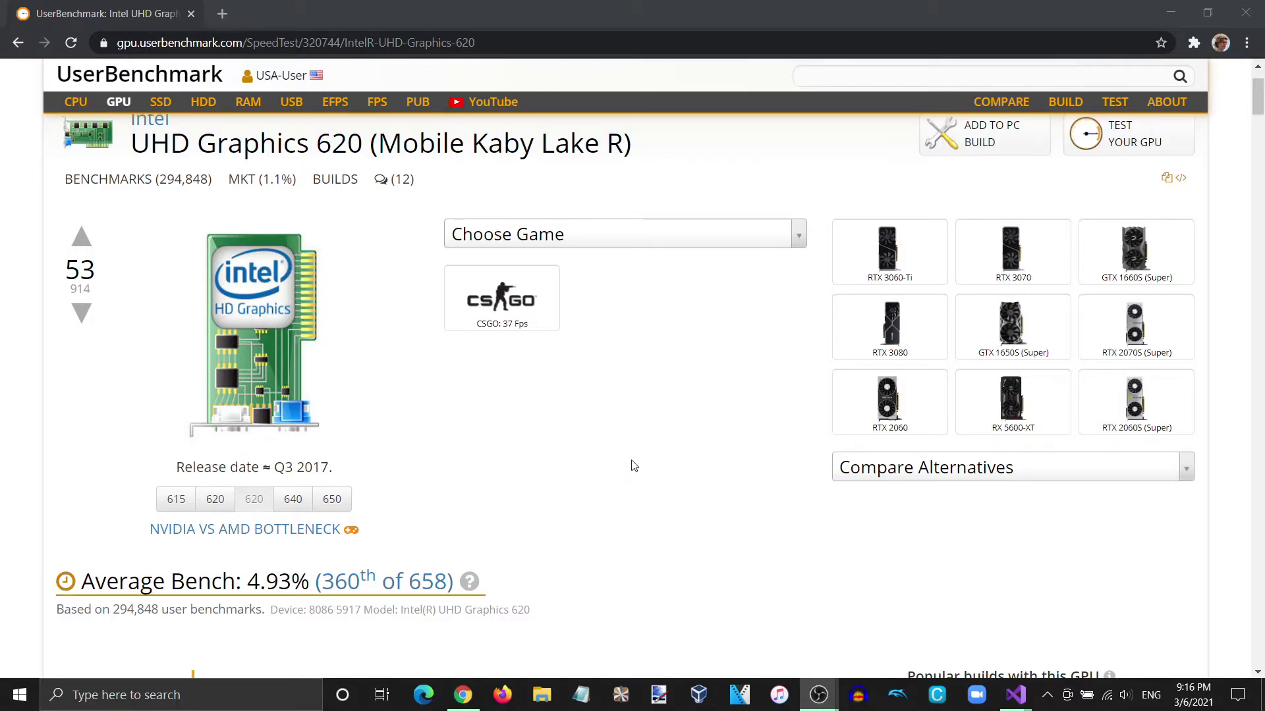
Scroll to the Intel UHD Graphics 620 Average Bench chart and highlight its 4.93% score
scroll(633, 465, down, 3)
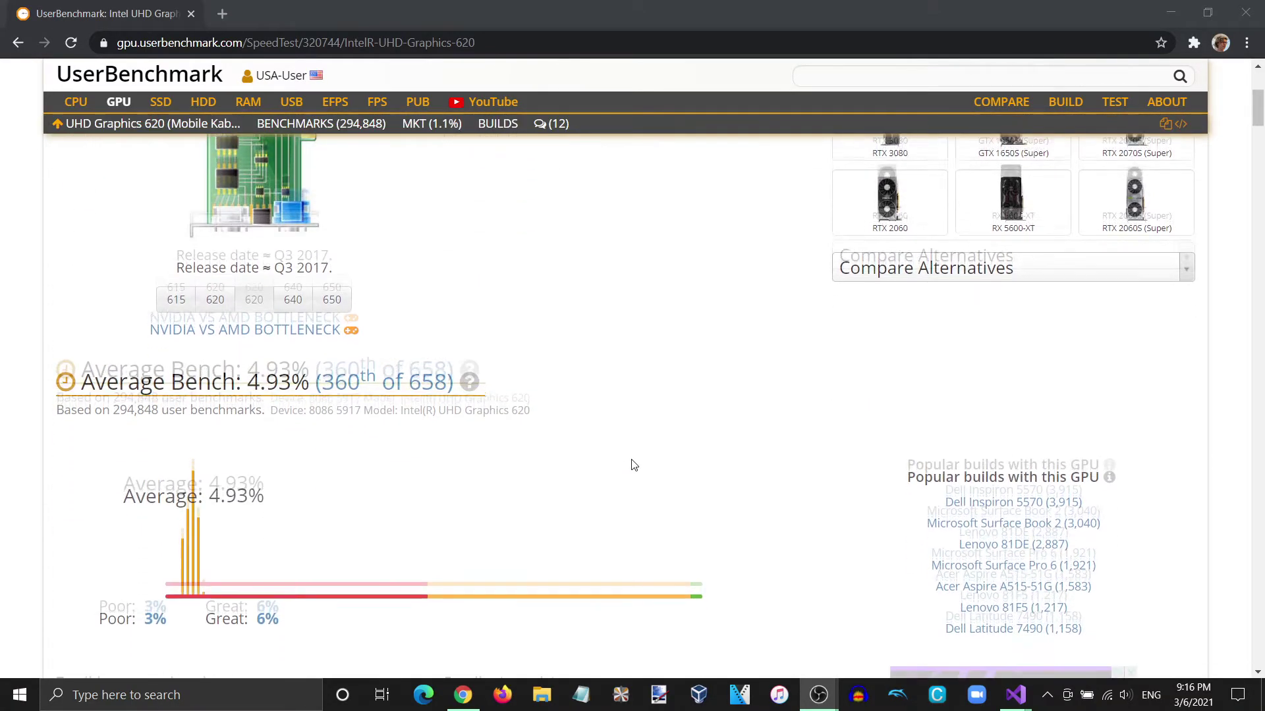
scroll(634, 465, down, 2)
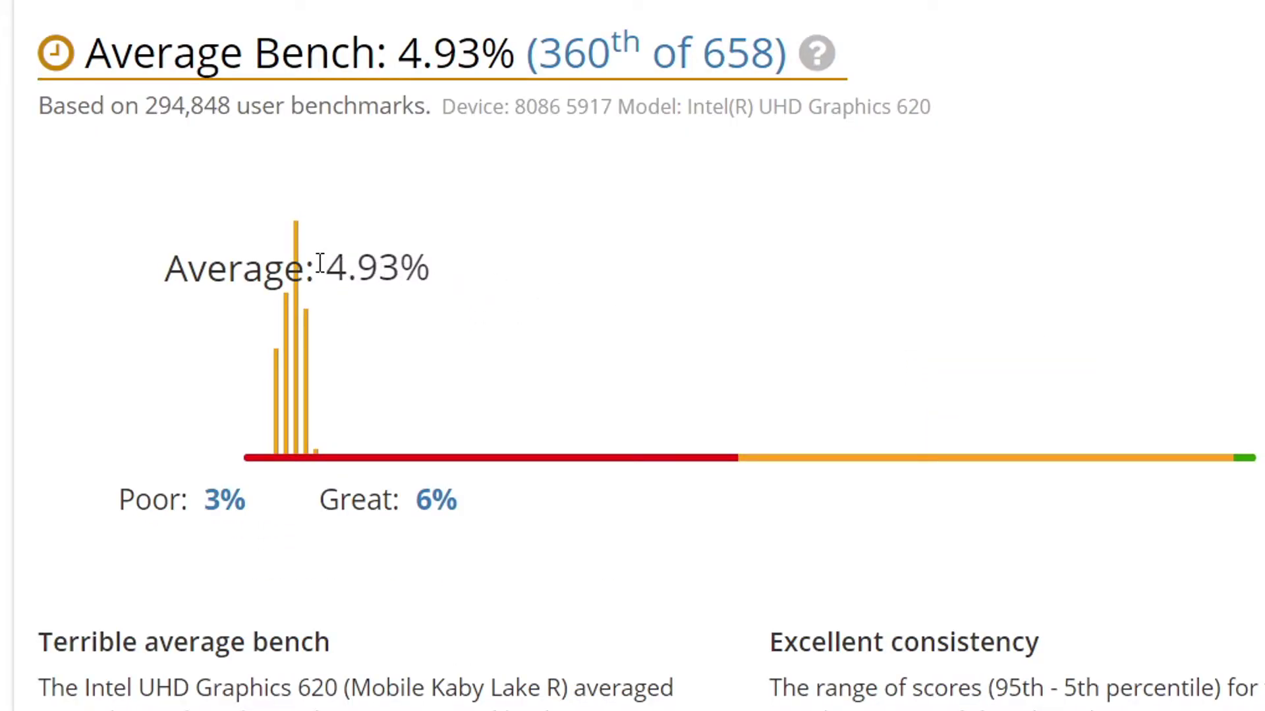
drag(327, 267, 423, 272)
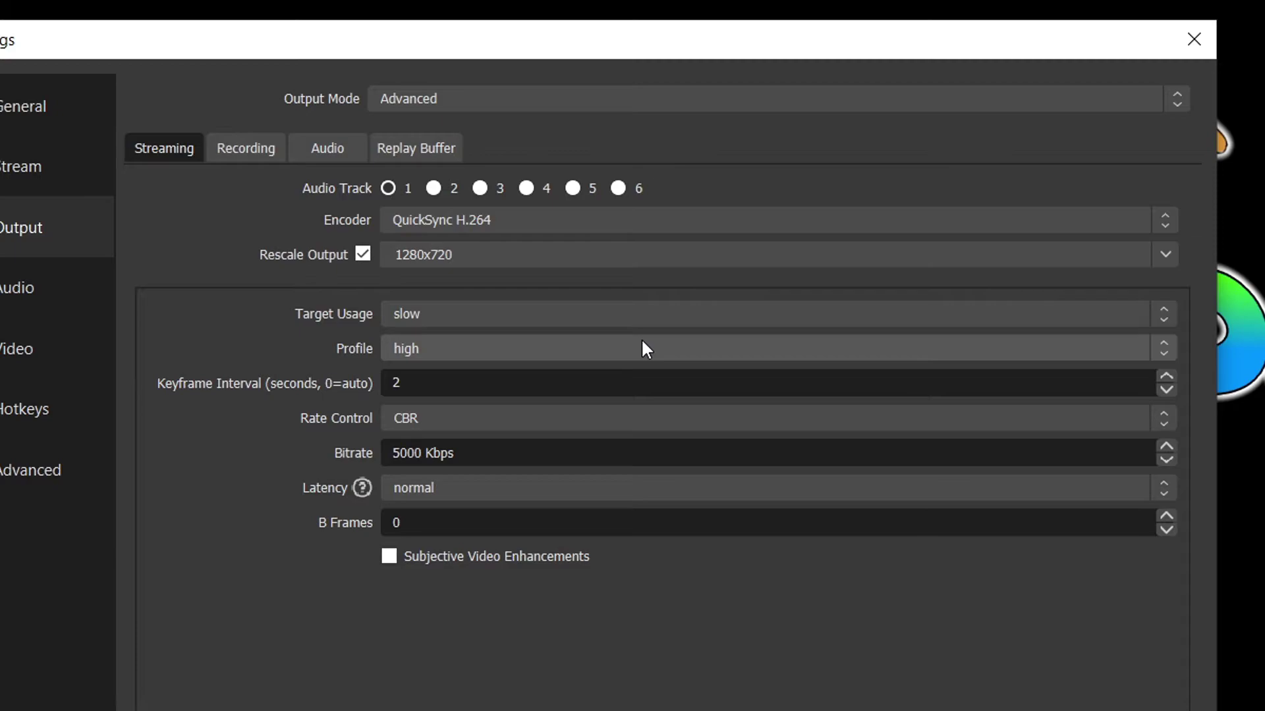
Keep the streaming encoder at slow Target Usage, high profile, 2 s keyframes and CBR 5000 Kbps
click(586, 317)
click(551, 421)
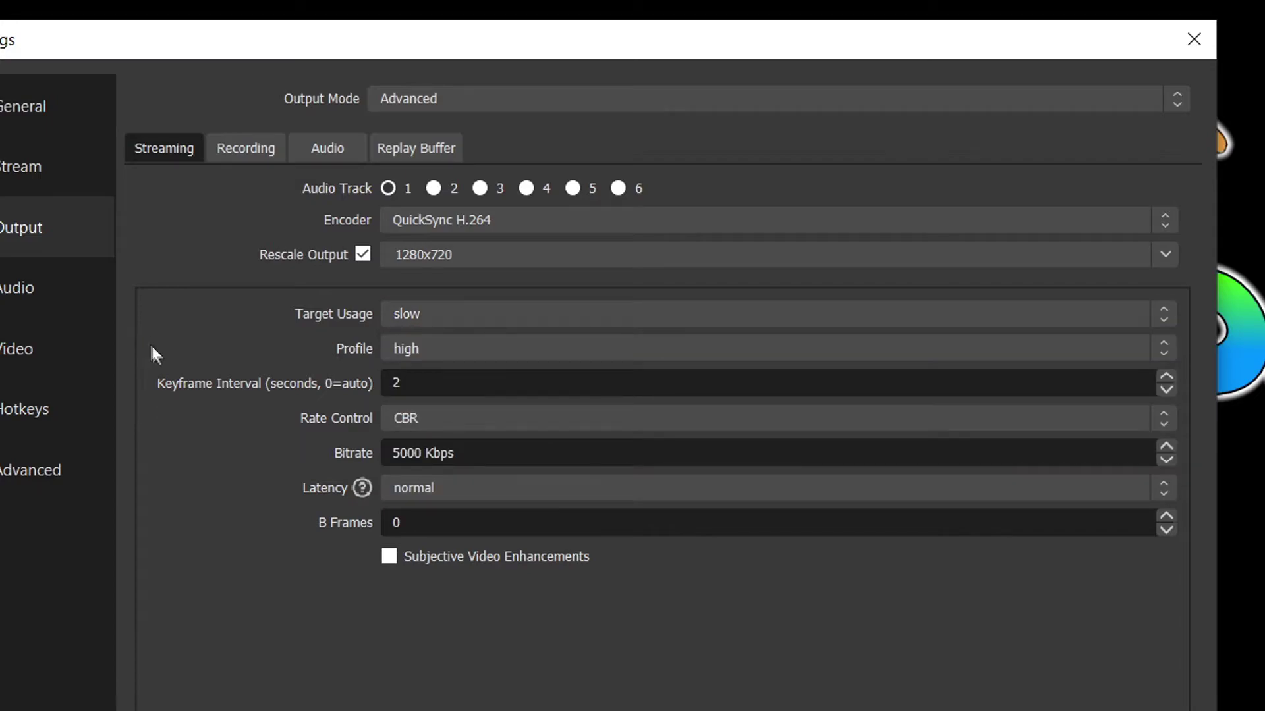
click(480, 348)
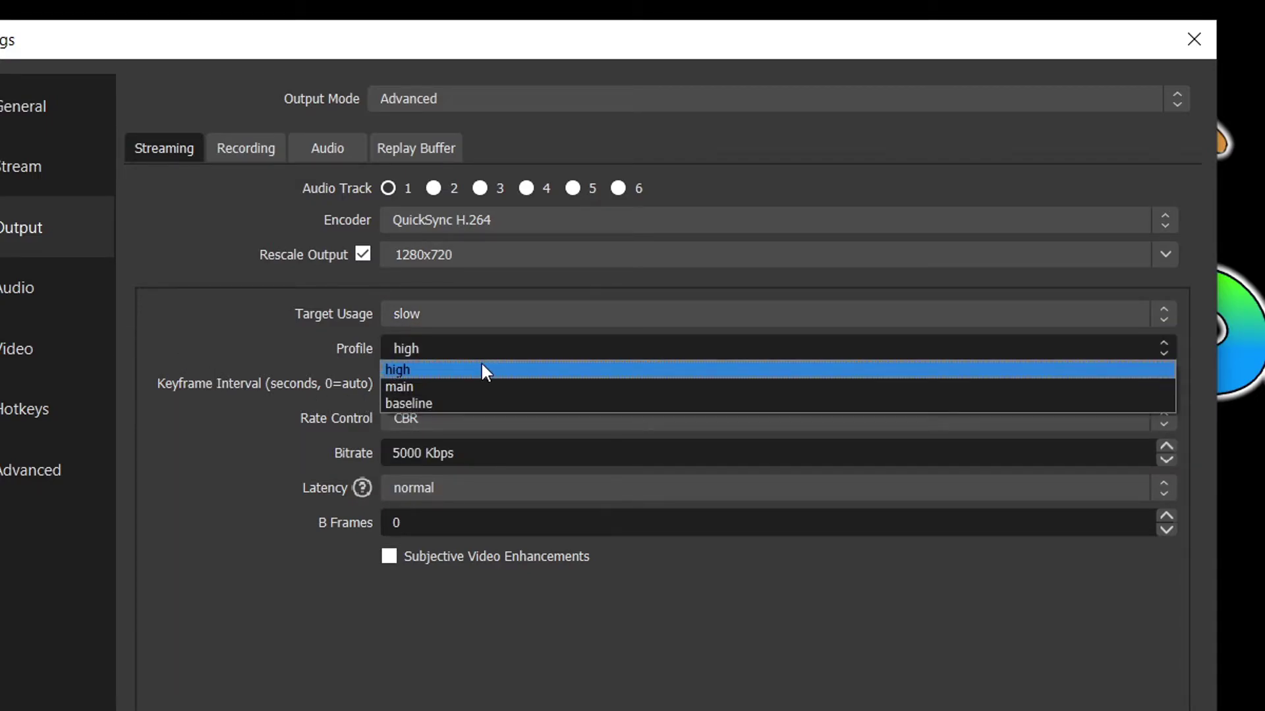
click(481, 367)
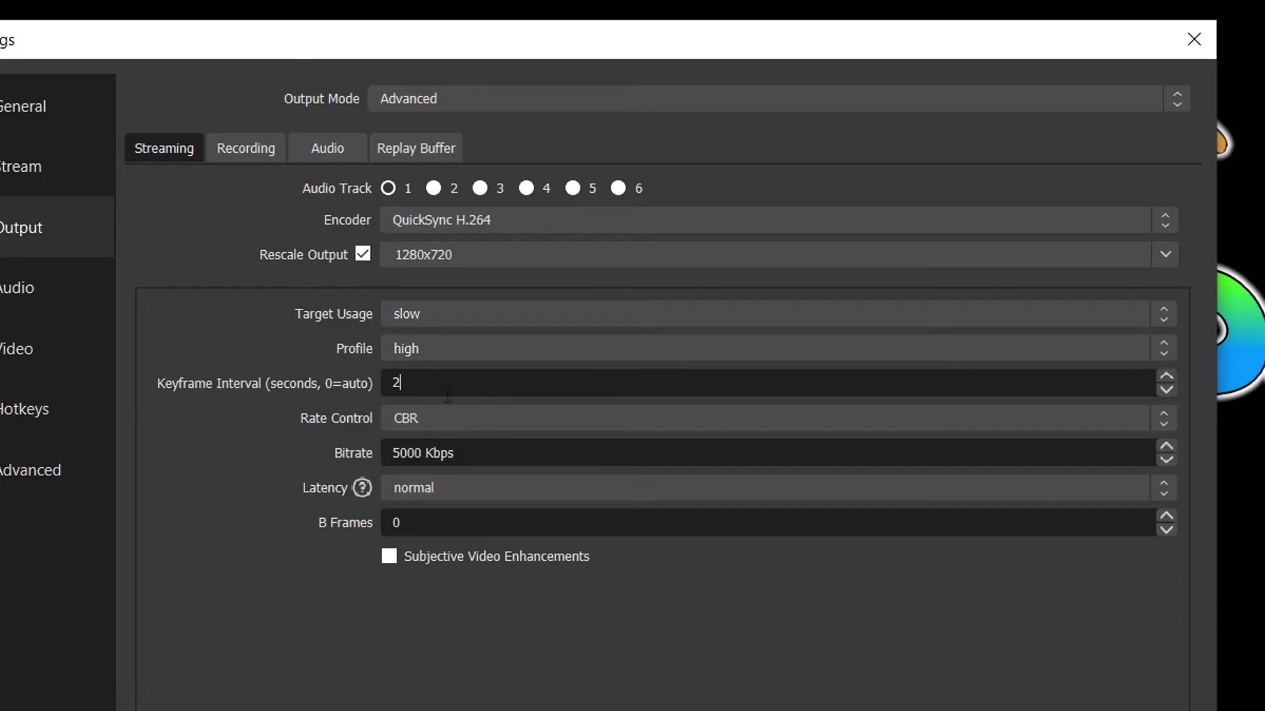
drag(448, 396, 371, 397)
click(488, 421)
click(405, 437)
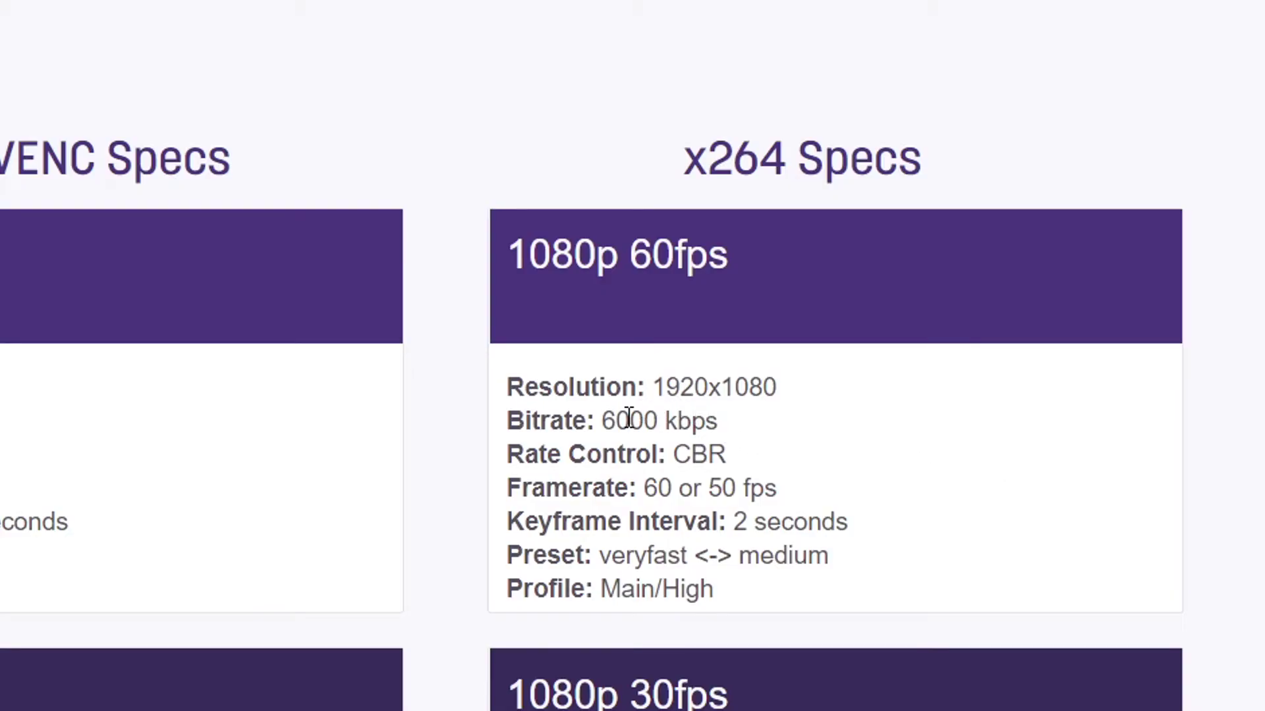
drag(602, 420, 657, 426)
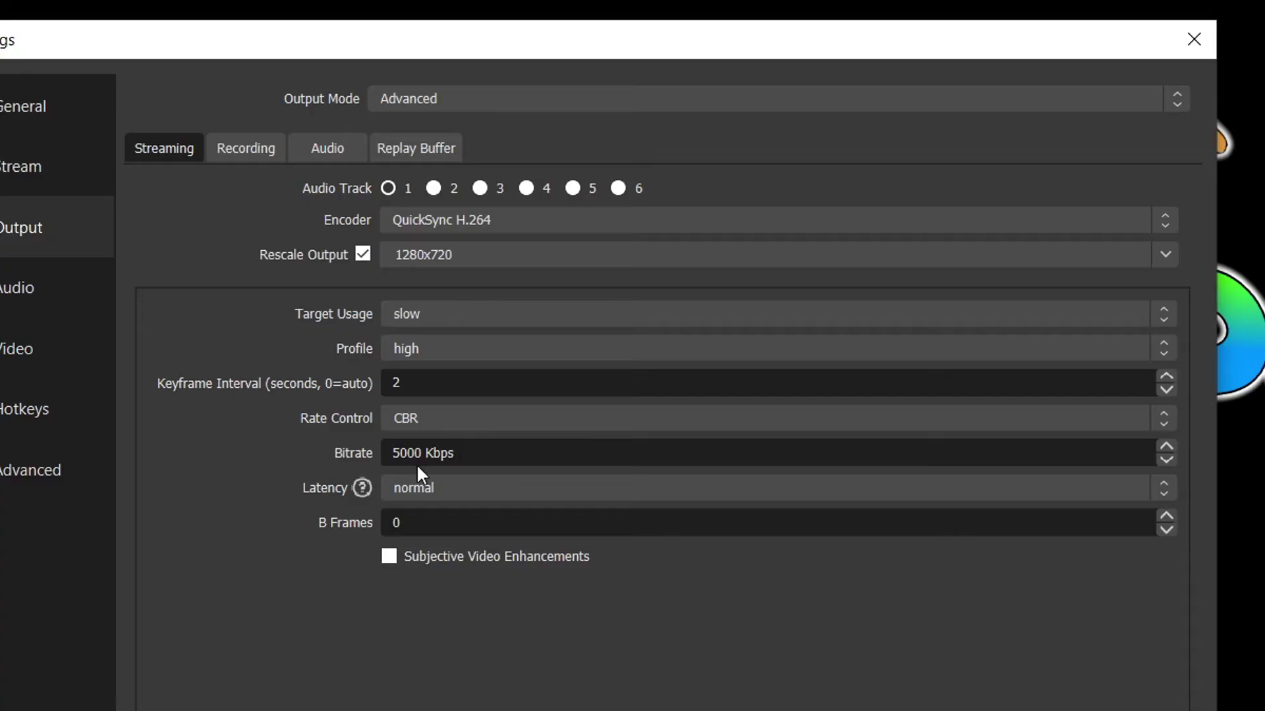
drag(415, 456, 356, 449)
Keep streaming output rescaled to 1280x720 with latency at normal
click(362, 253)
click(362, 253)
click(460, 255)
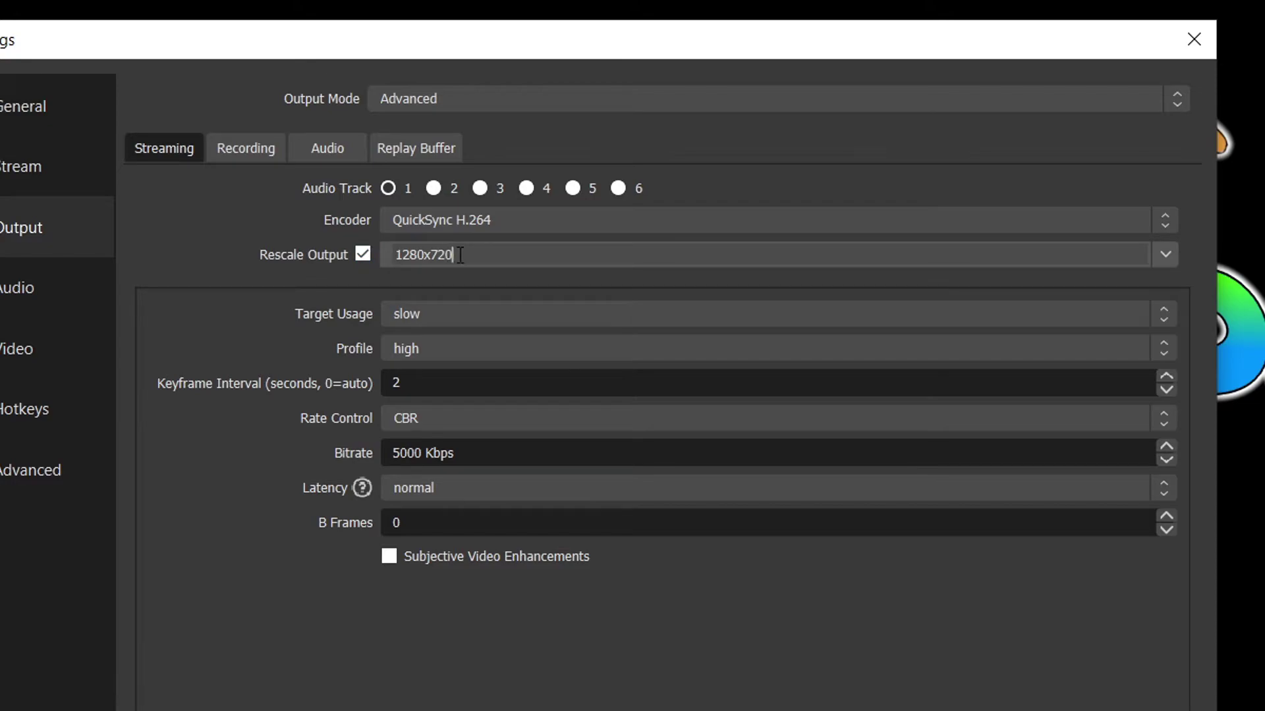
drag(460, 255, 282, 333)
click(284, 339)
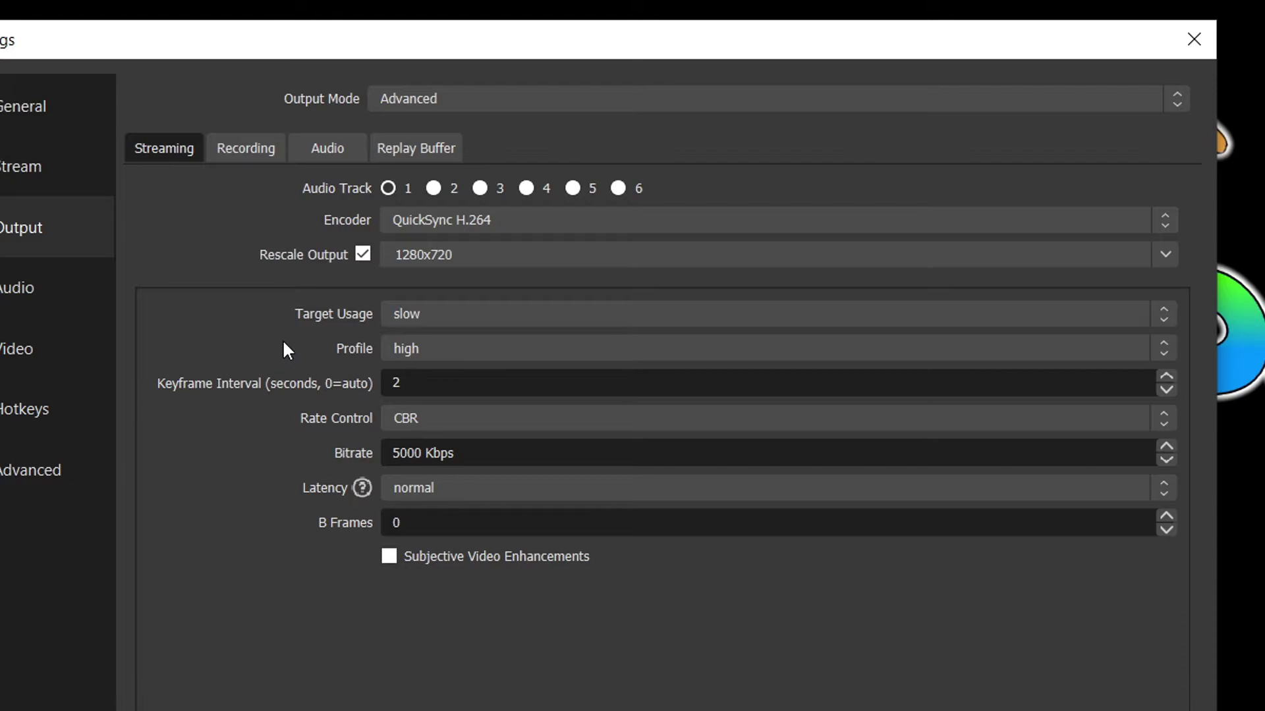
click(452, 490)
click(477, 542)
key(Tab)
key(Tab)
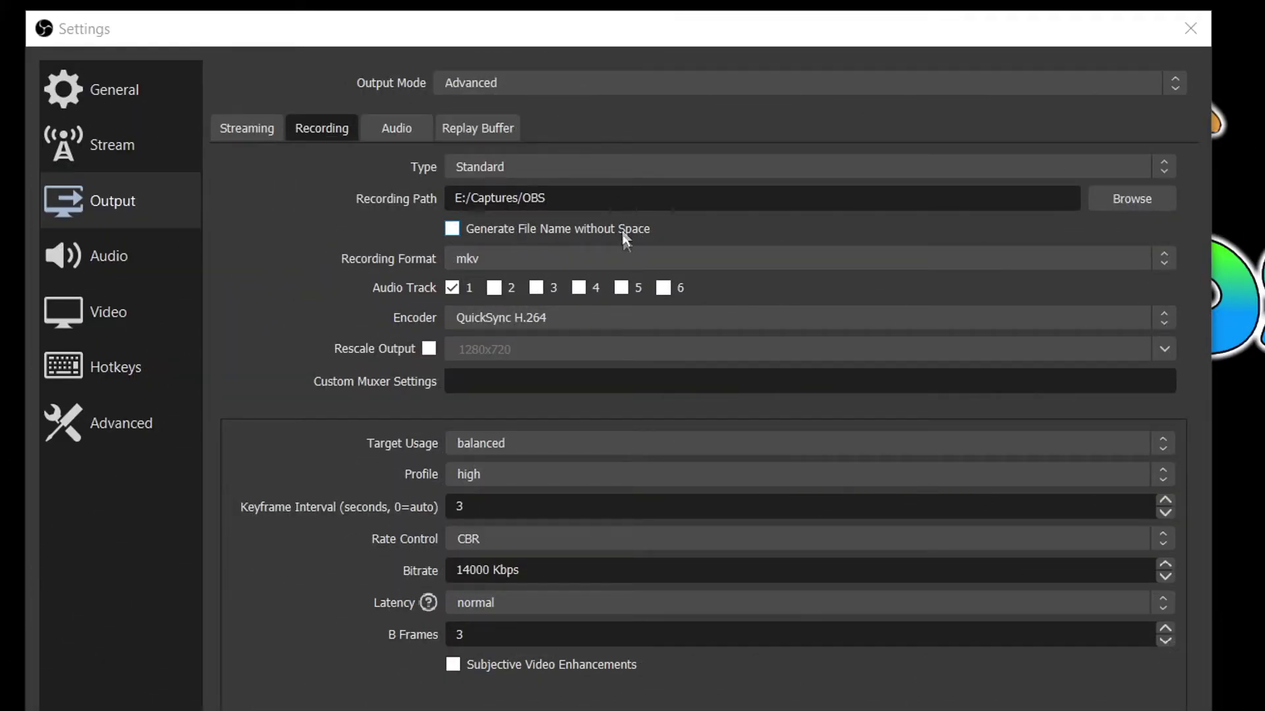
Set recording to QuickSync H.264, mkv format, slow Target Usage, high profile and keyframe interval 3
click(646, 315)
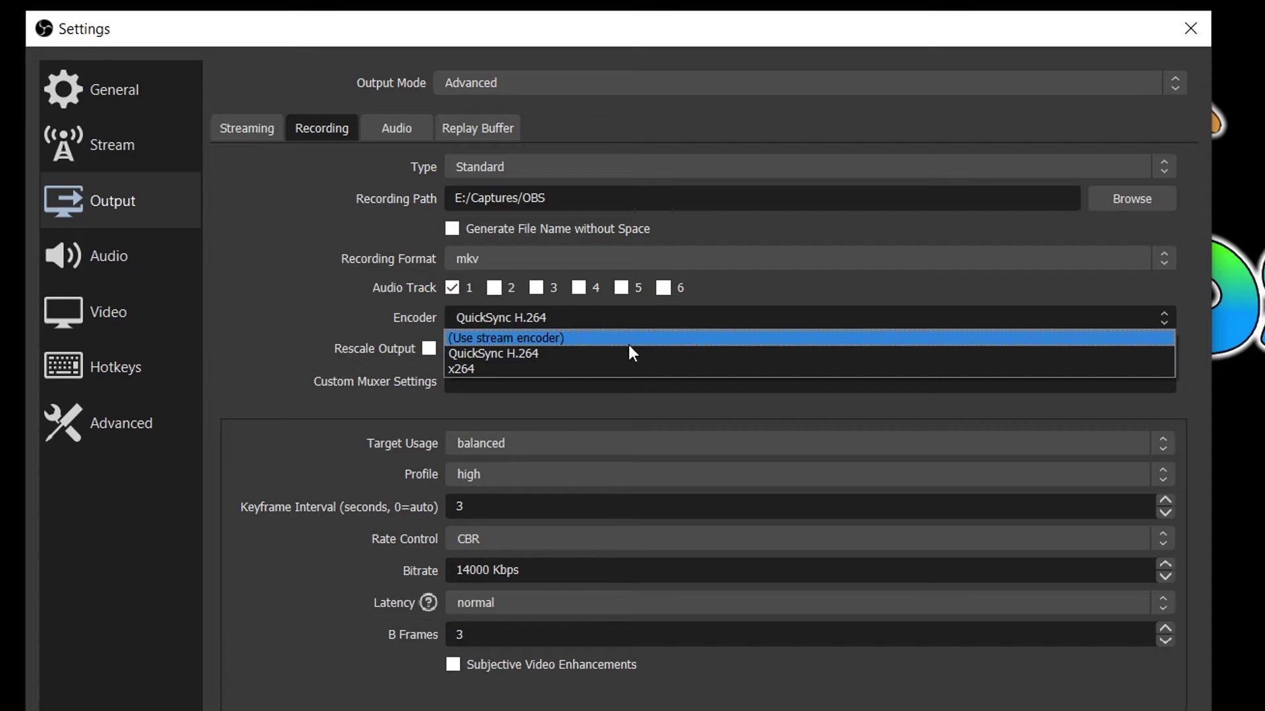
click(627, 350)
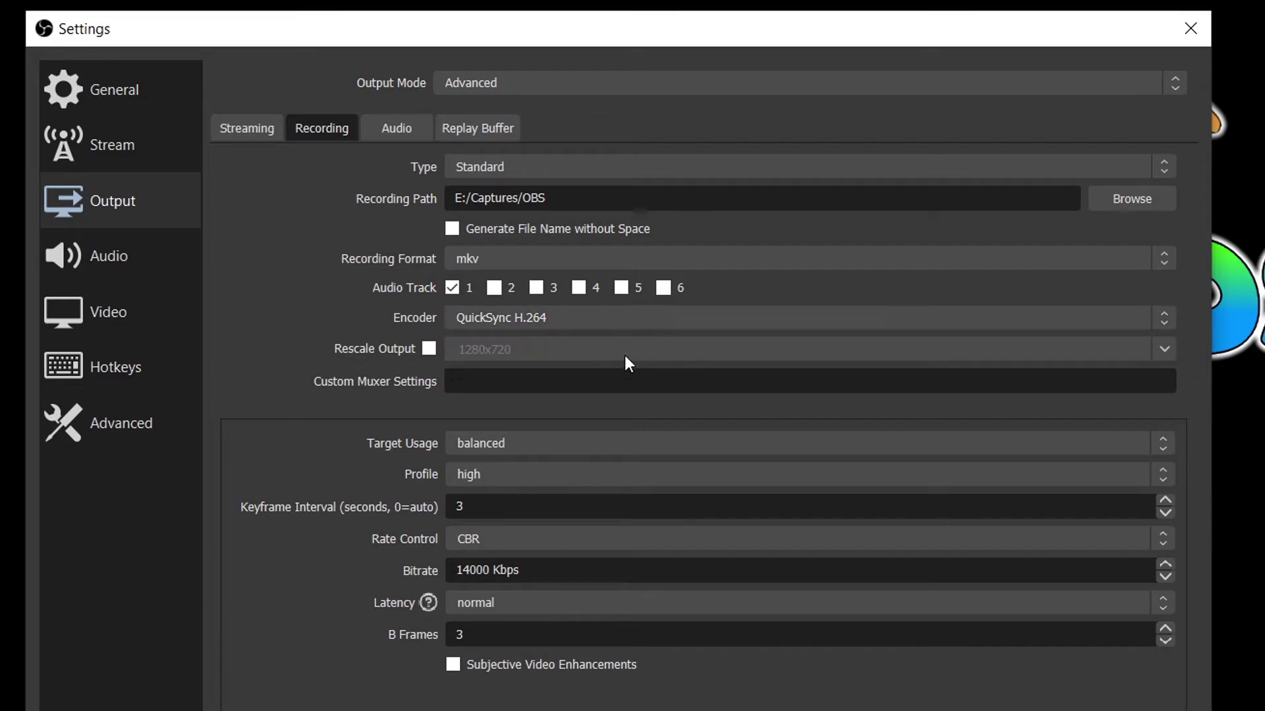
click(484, 261)
click(495, 326)
click(501, 449)
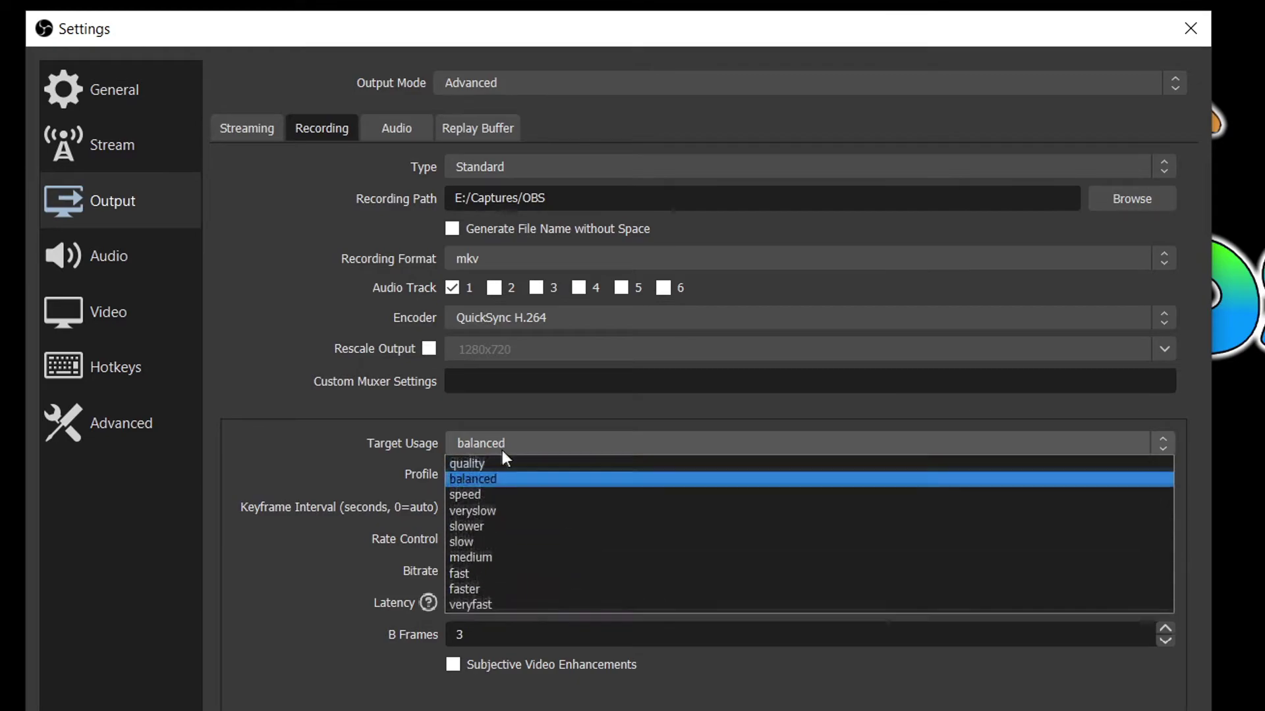
click(528, 540)
click(531, 475)
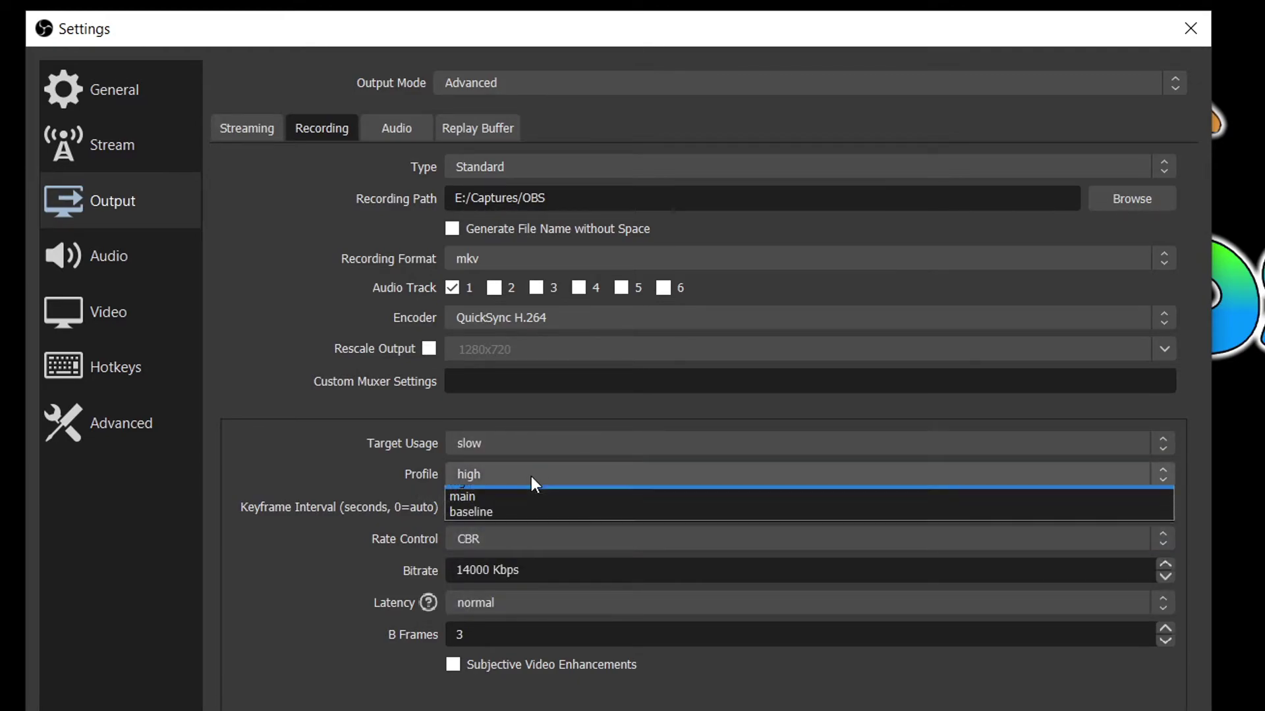
click(526, 491)
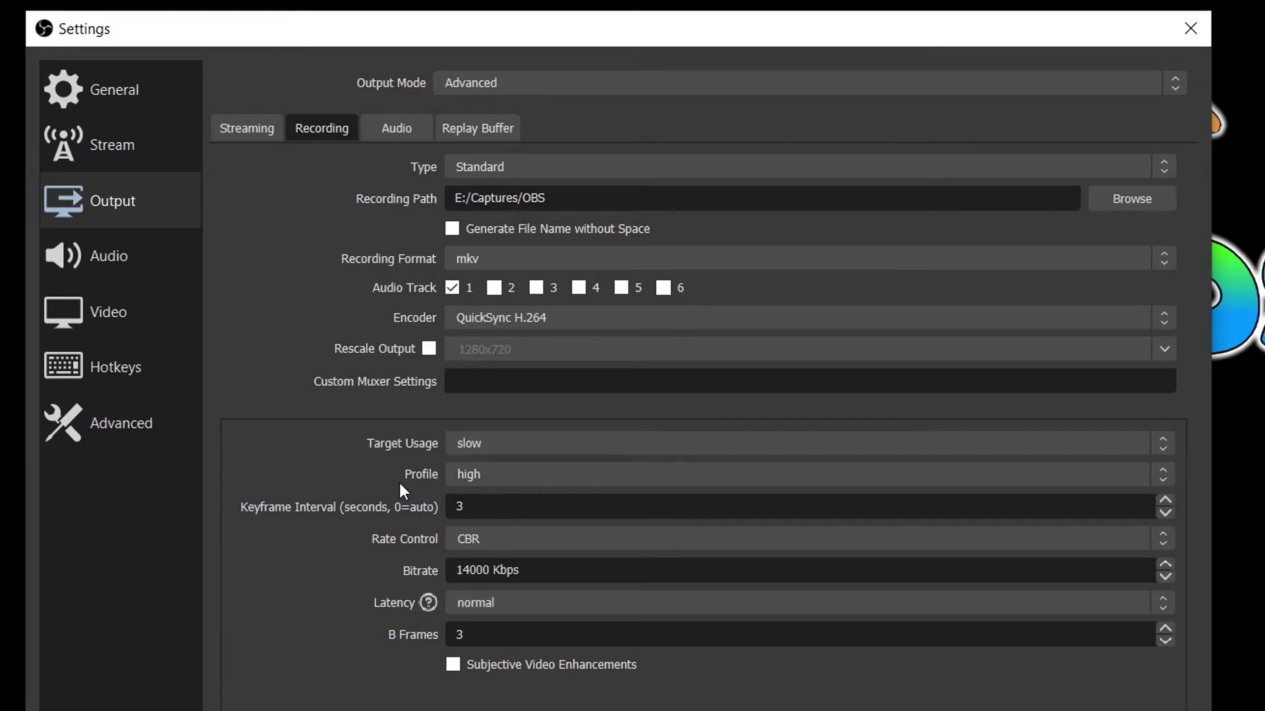
drag(471, 511, 426, 506)
Switch recording rate control to LA_ICQ with ICQ Quality 24 and B Frames 0
click(499, 544)
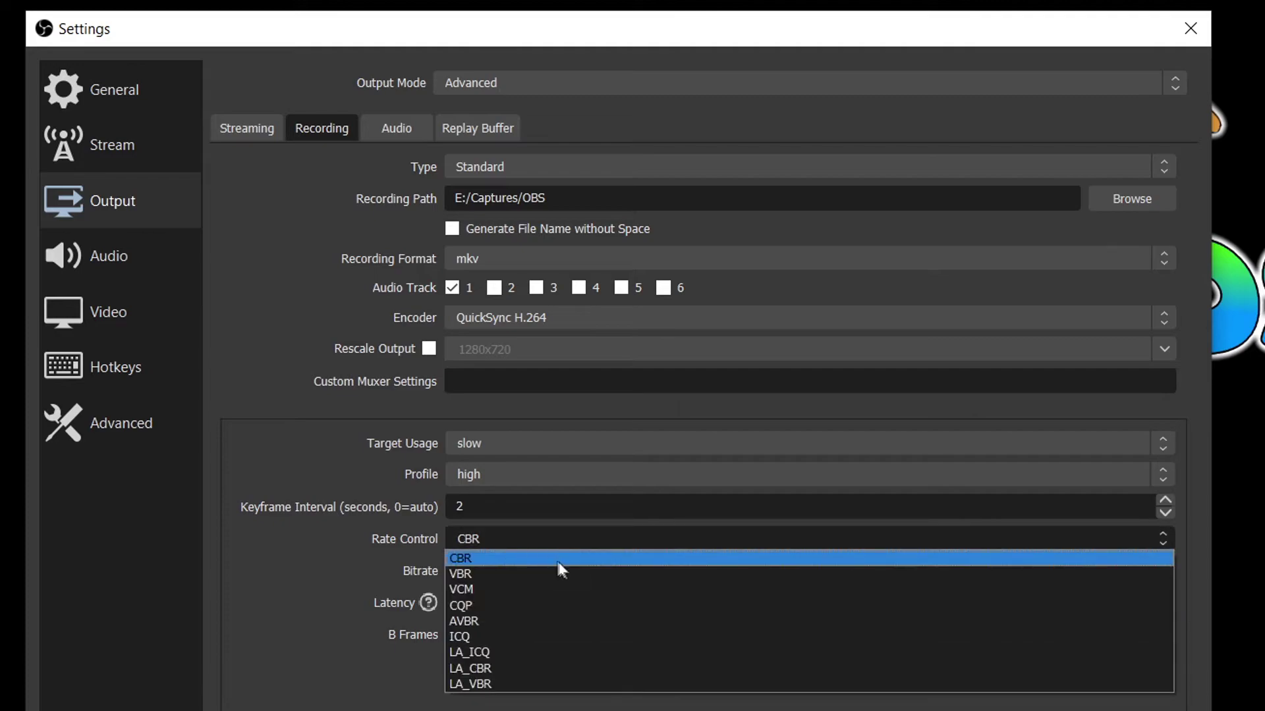
click(626, 652)
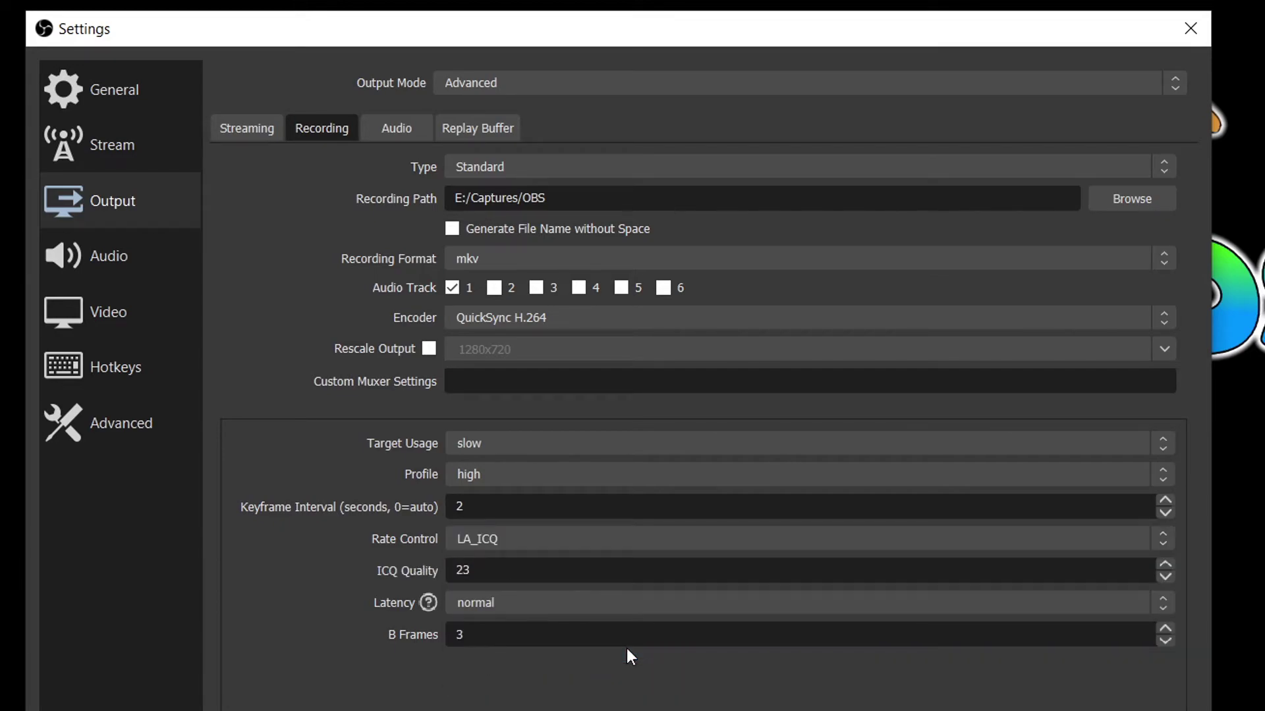
click(1164, 565)
mouse_move(1145, 603)
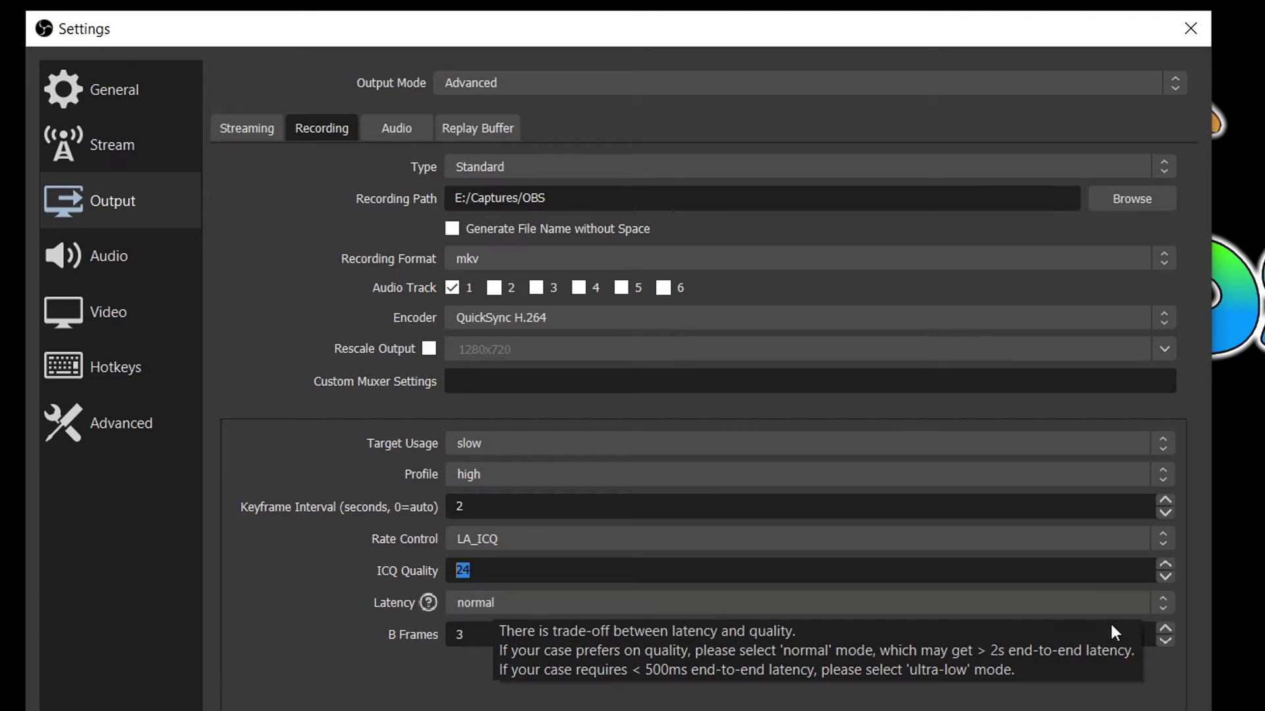
key(Tab)
key(Tab)
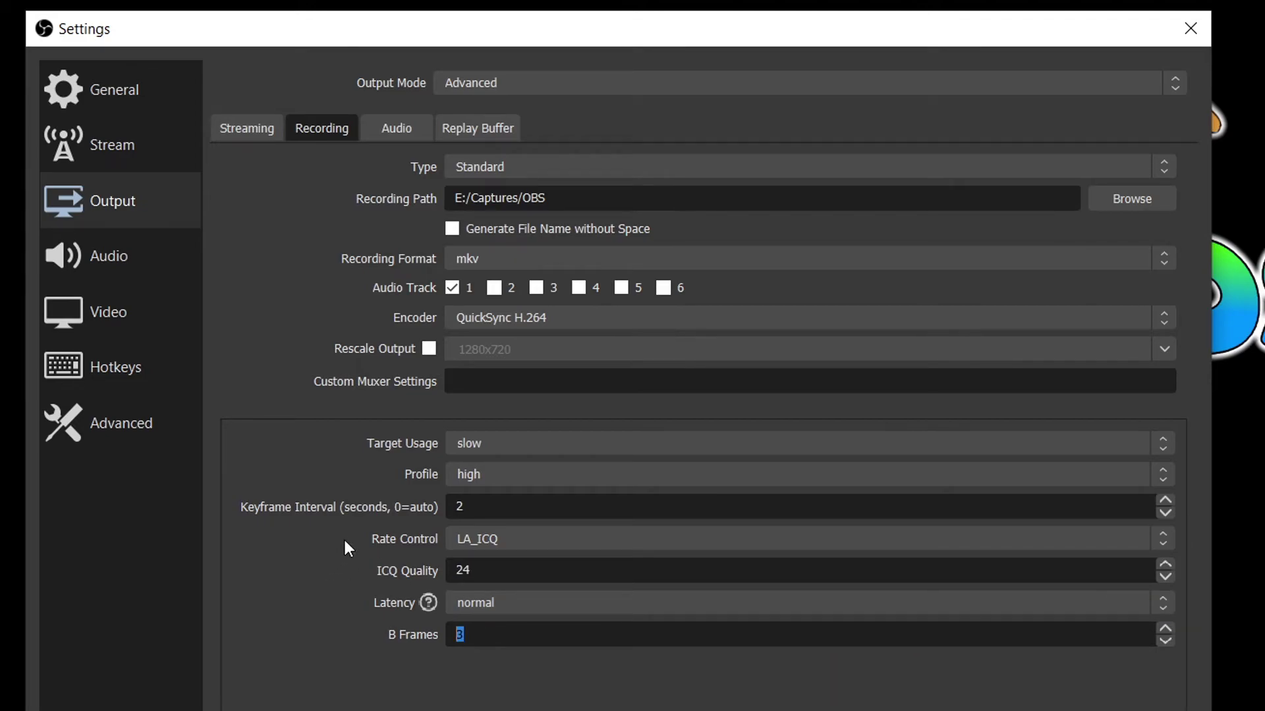
text(0)
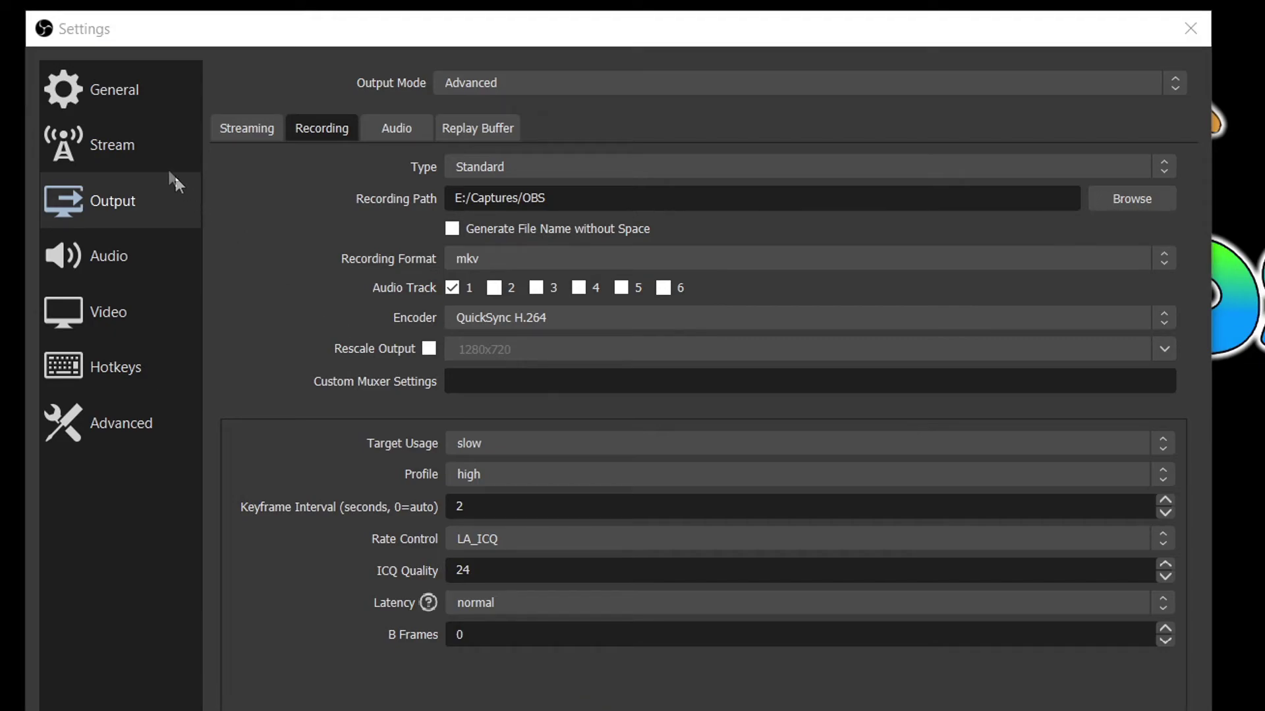
Set the stream service to YouTube - RTMP on the Primary YouTube ingest server and select the stream key
click(144, 135)
click(724, 92)
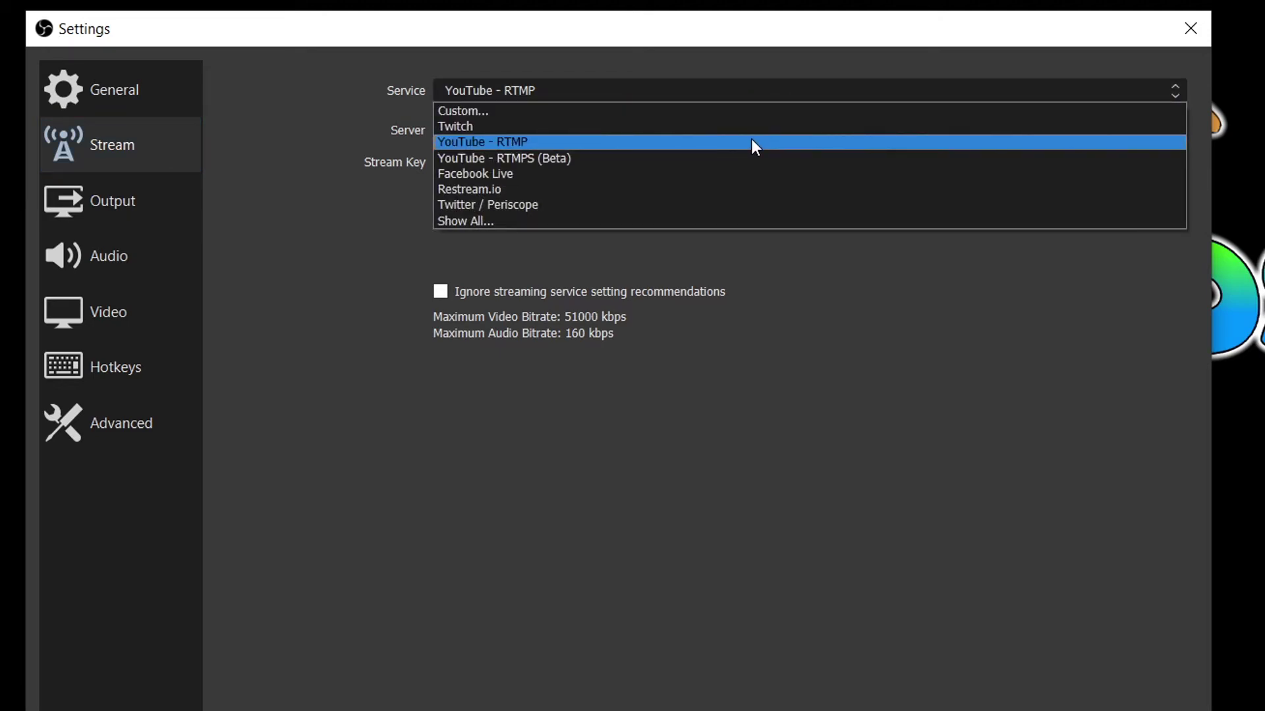
click(776, 142)
click(827, 131)
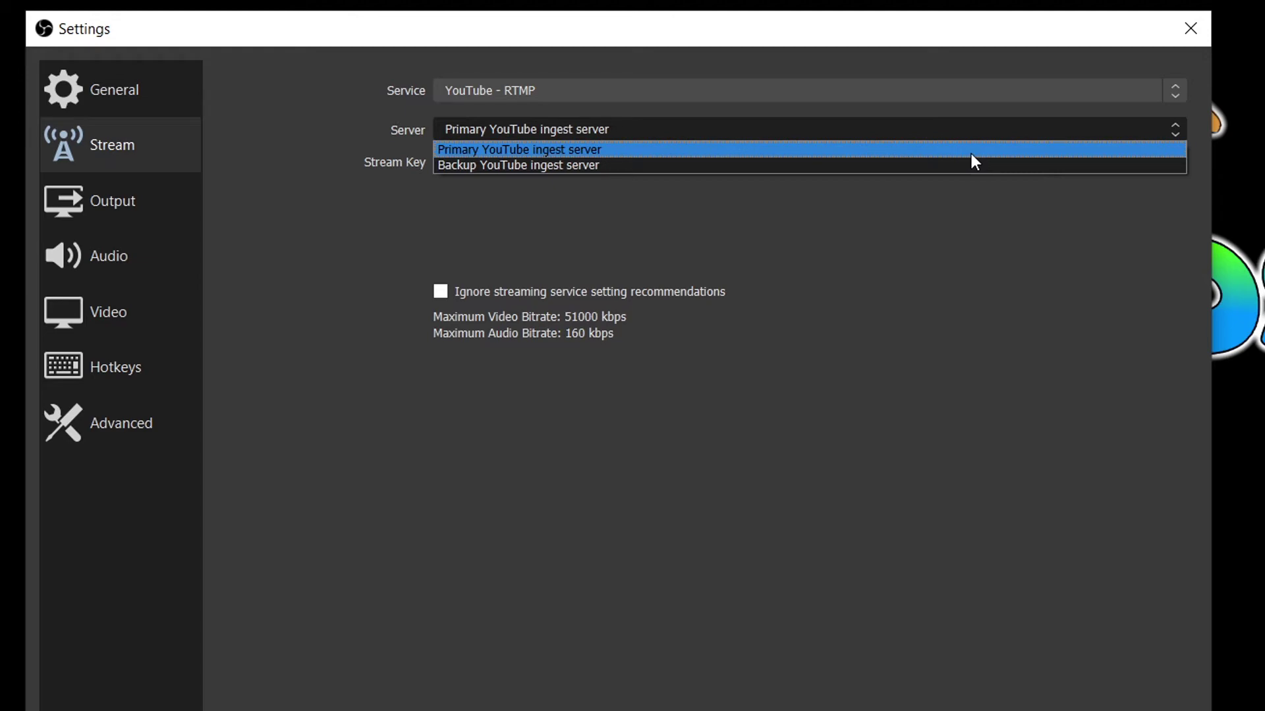
click(971, 153)
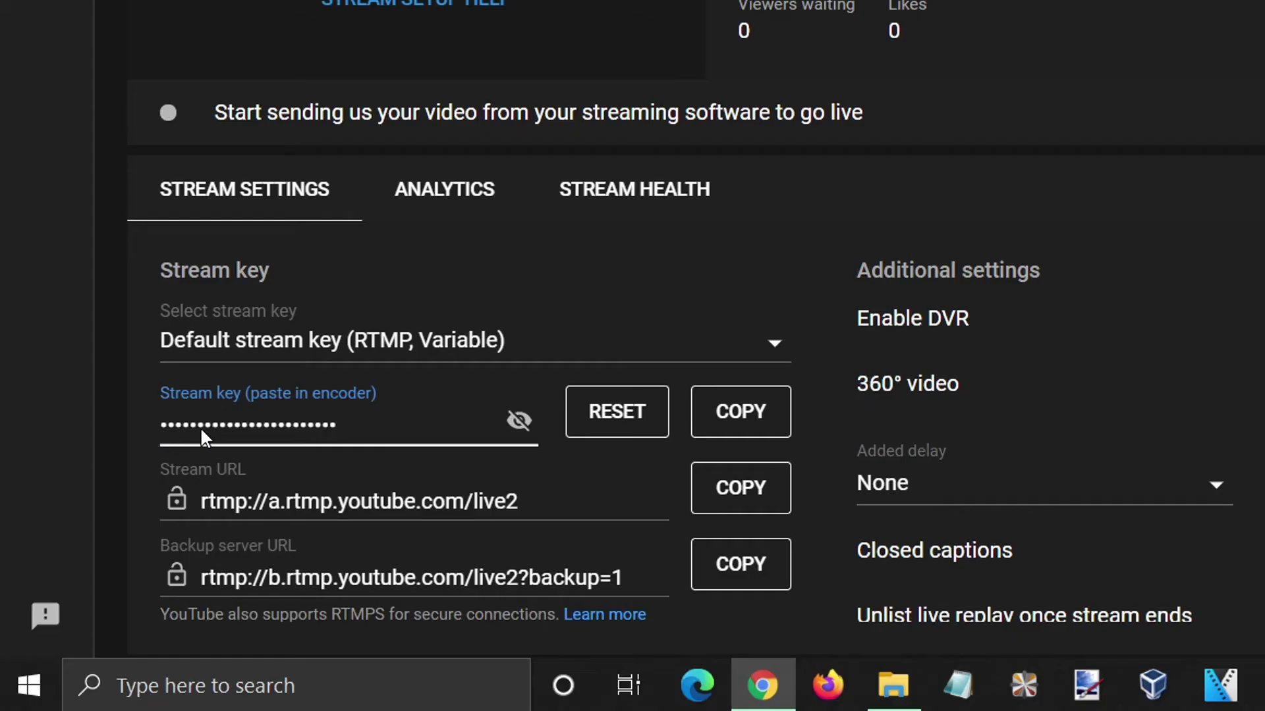
drag(200, 427, 327, 432)
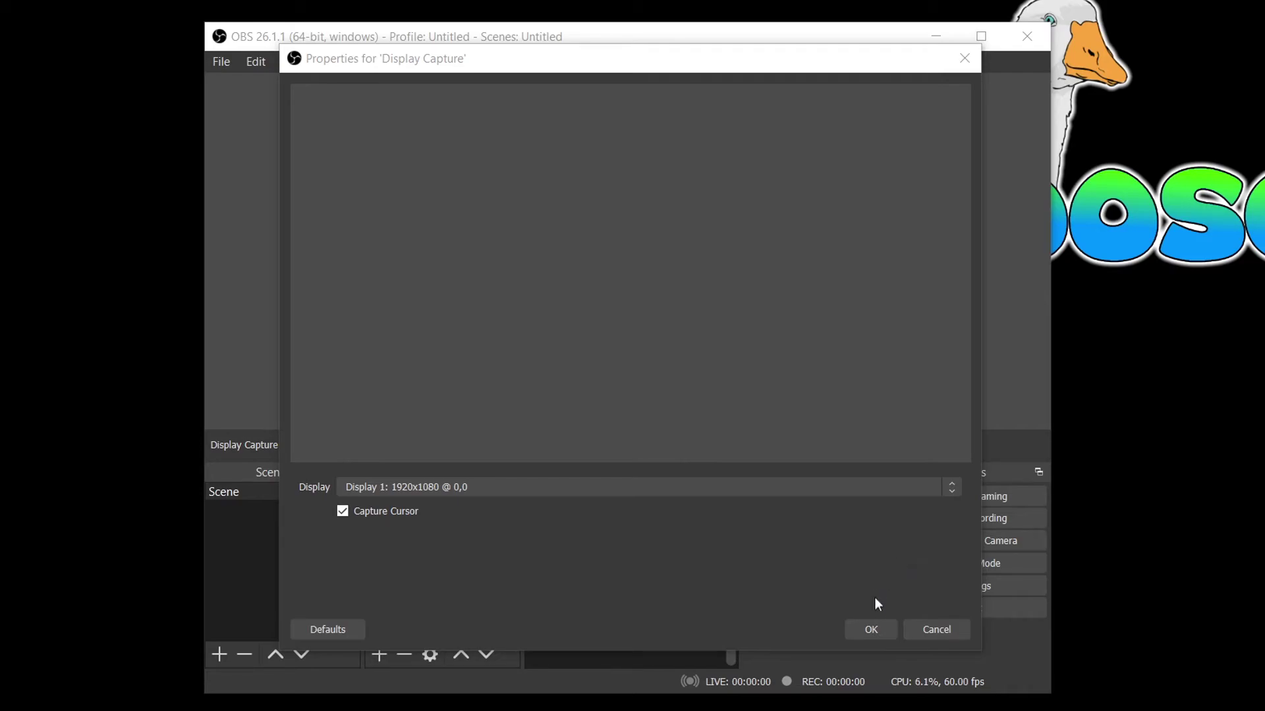
Confirm the Display Capture source capturing Display 1 at 1920x1080
click(872, 623)
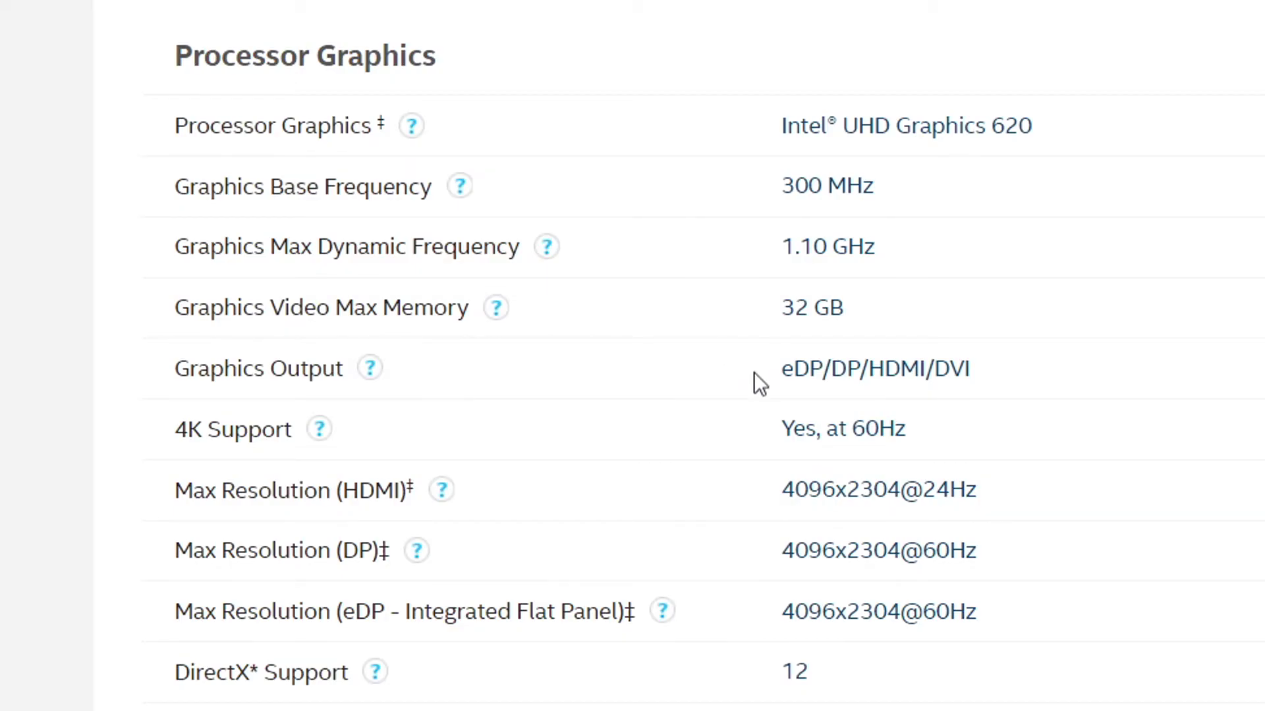
Select the 'eDP' Graphics Output value on the Intel UHD Graphics 620 spec page
drag(782, 370, 825, 373)
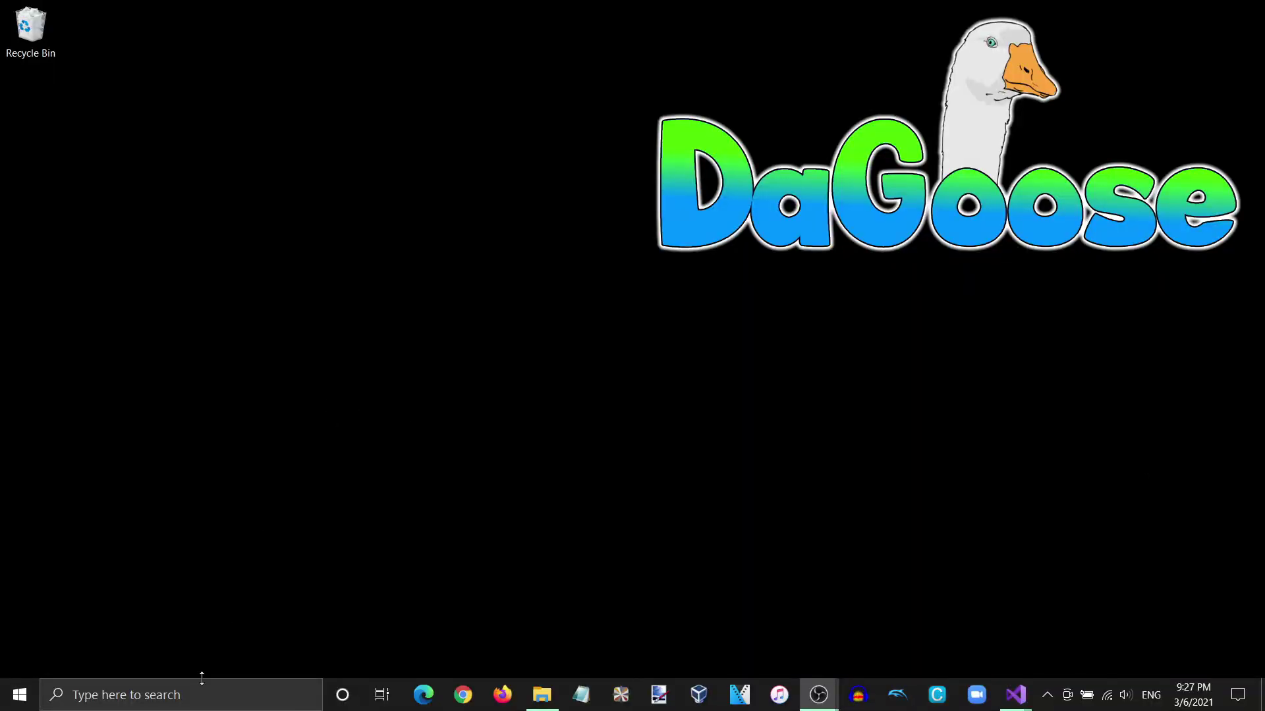
Launch the Windows Settings app by searching 'sett' from the taskbar
click(199, 689)
text(sett)
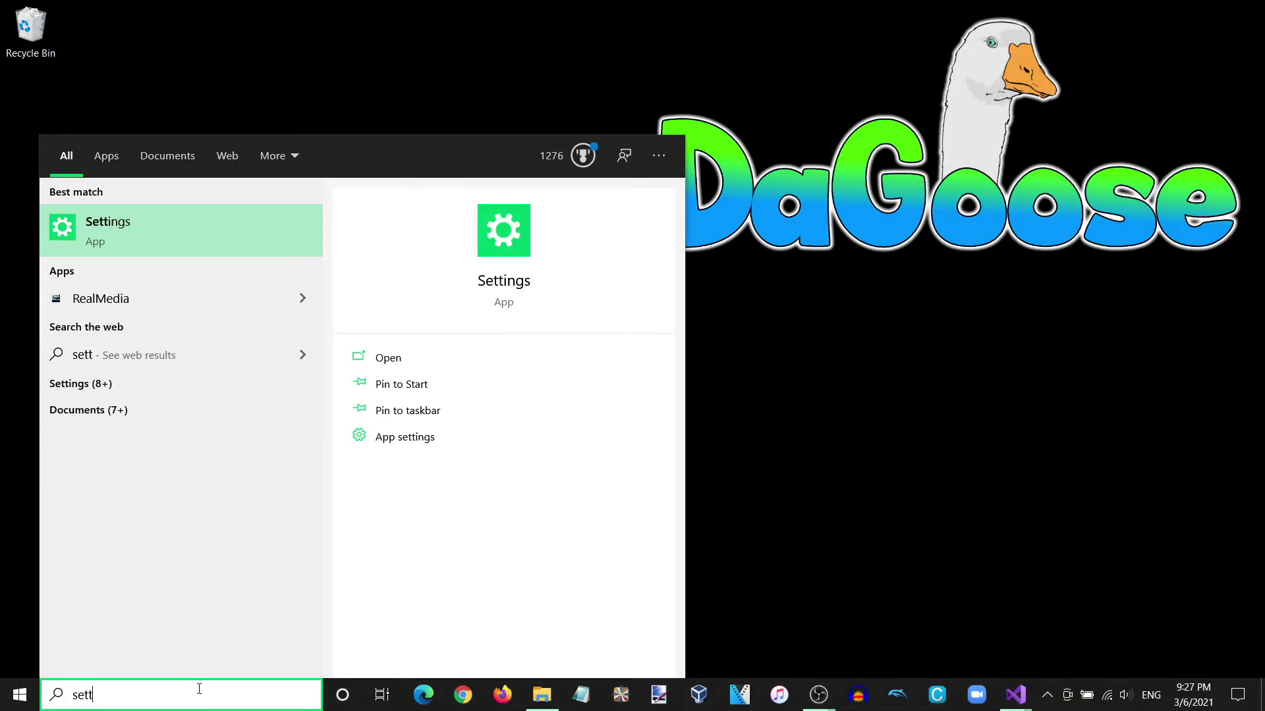
key(Return)
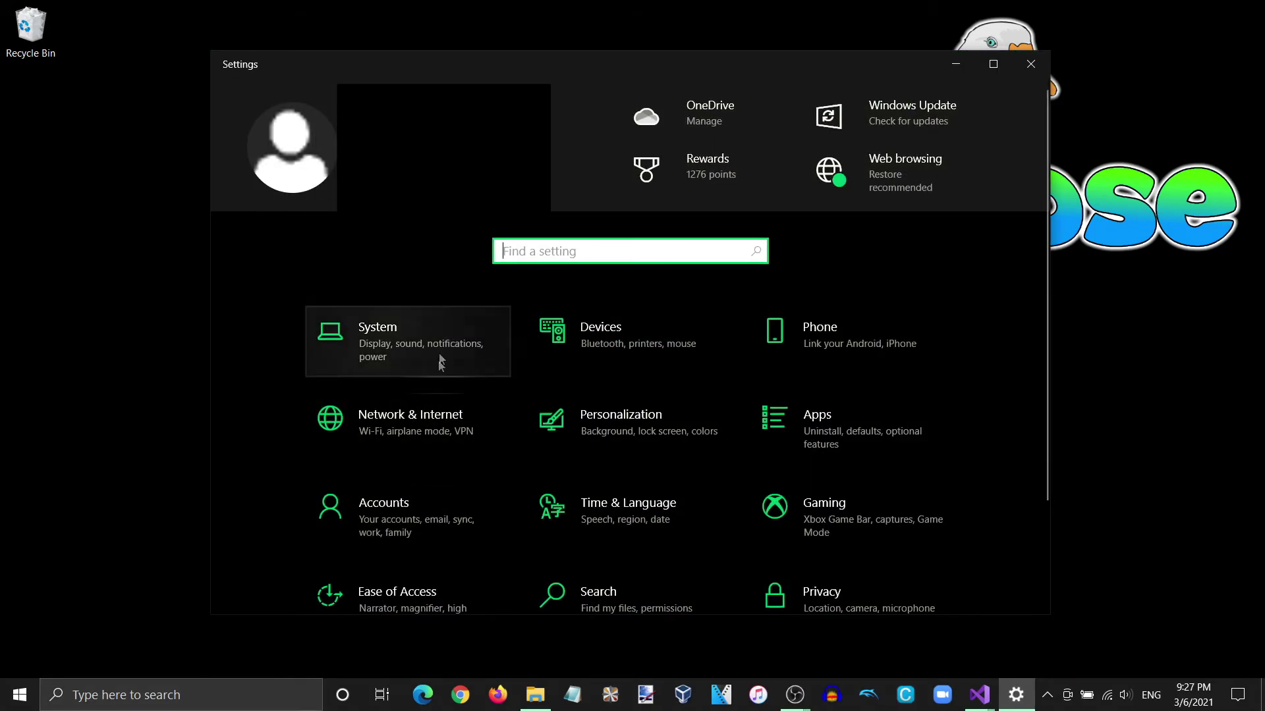
Go to System > Display > Graphics settings and start browsing for an app to add
click(440, 345)
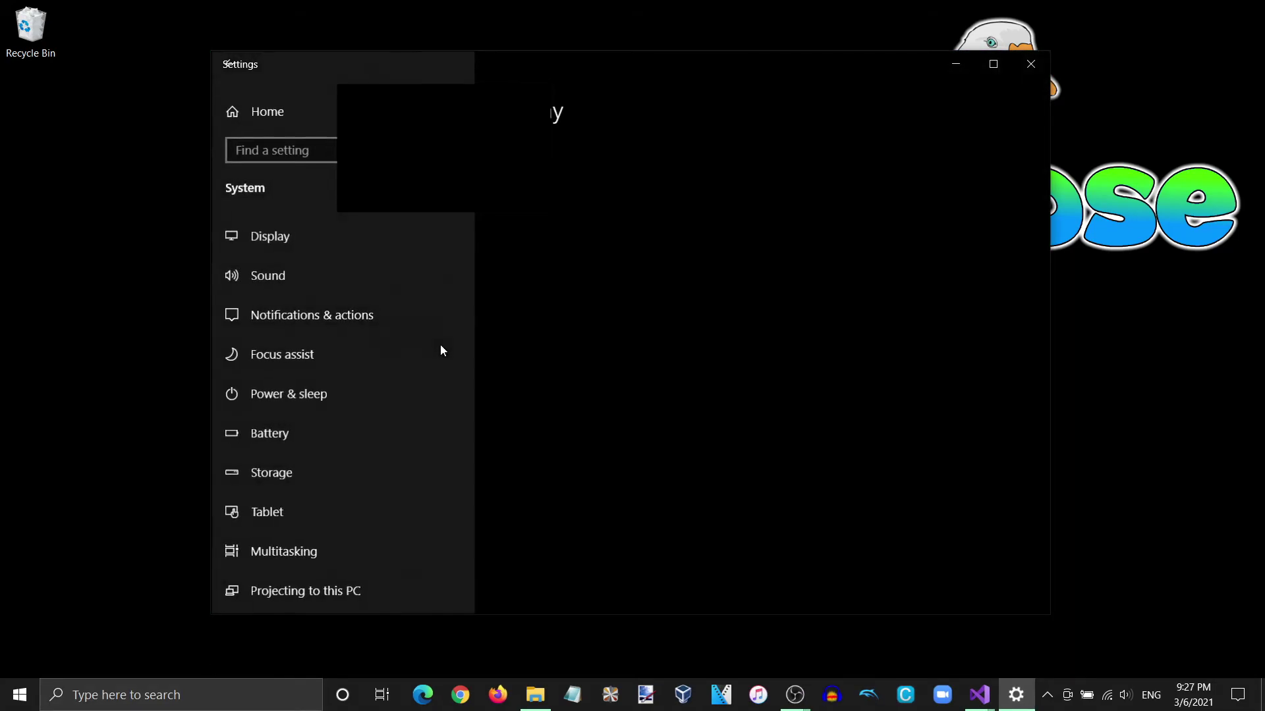
scroll(722, 299, down, 10)
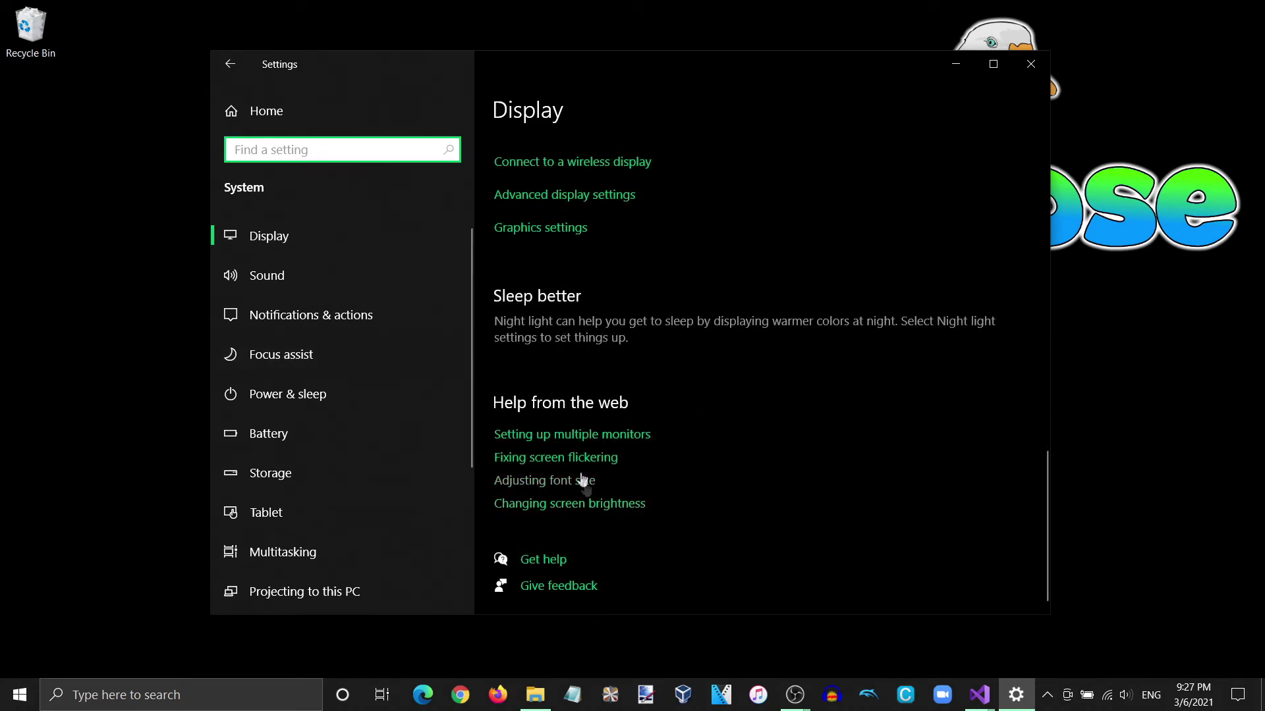
click(543, 230)
scroll(488, 357, down, 3)
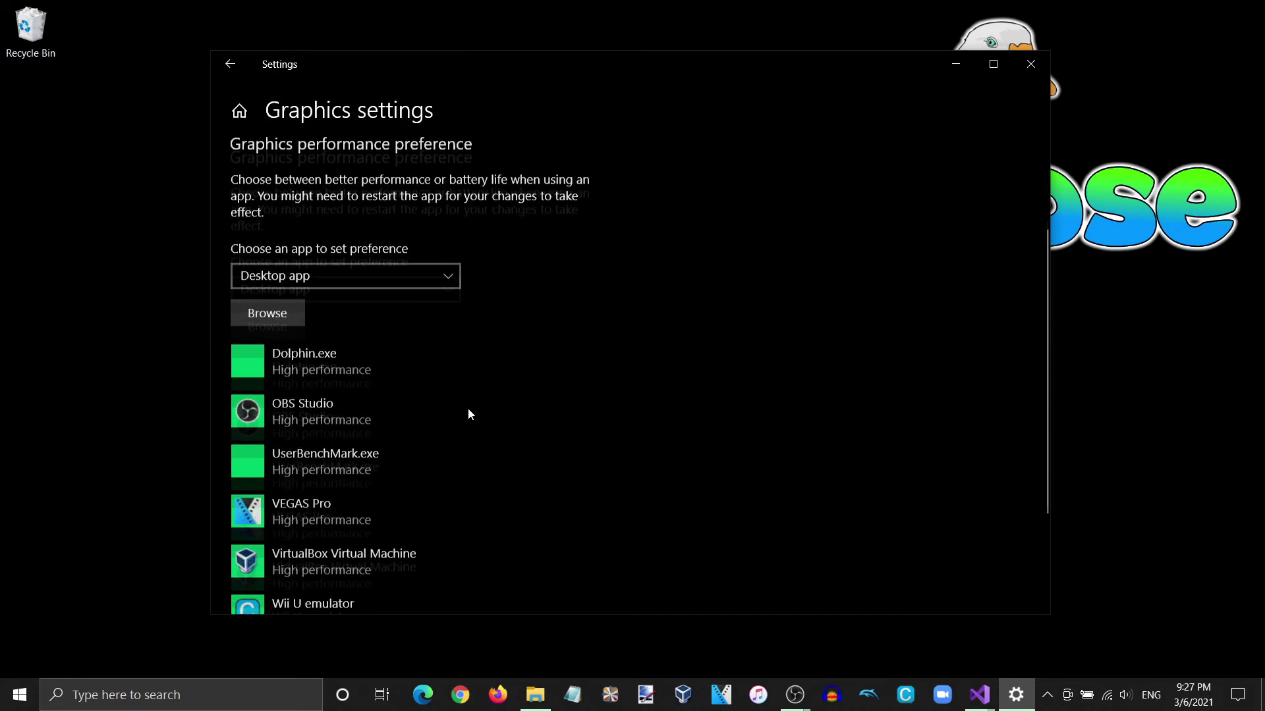
click(282, 247)
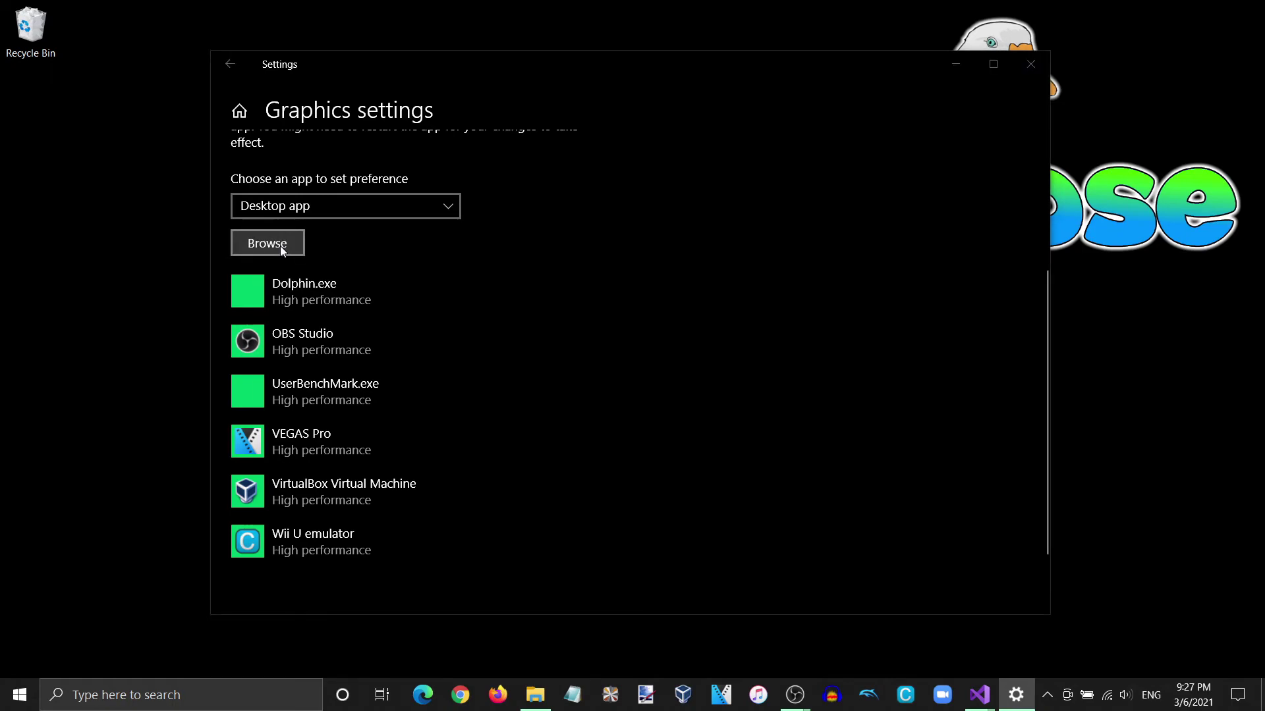
Navigate from the Acer (C:) drive into Program Files\obs-studio
click(276, 335)
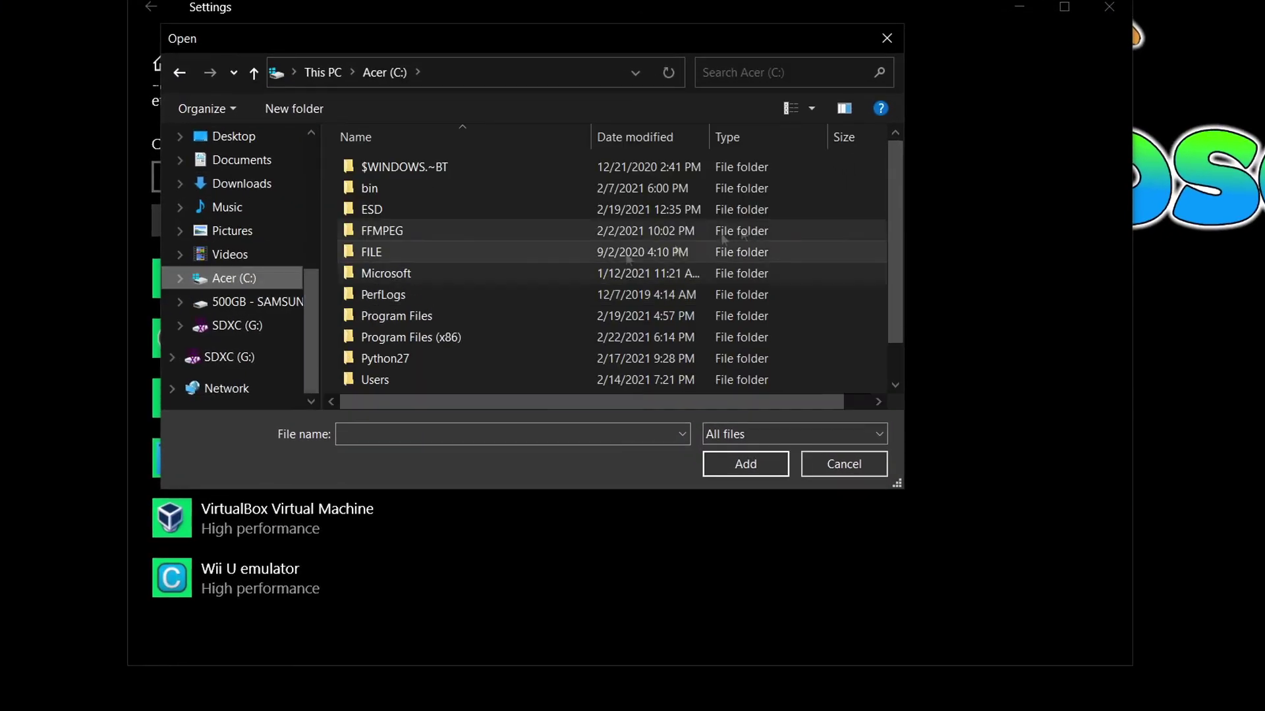
scroll(839, 209, down, 1)
double_click(432, 299)
scroll(870, 209, down, 3)
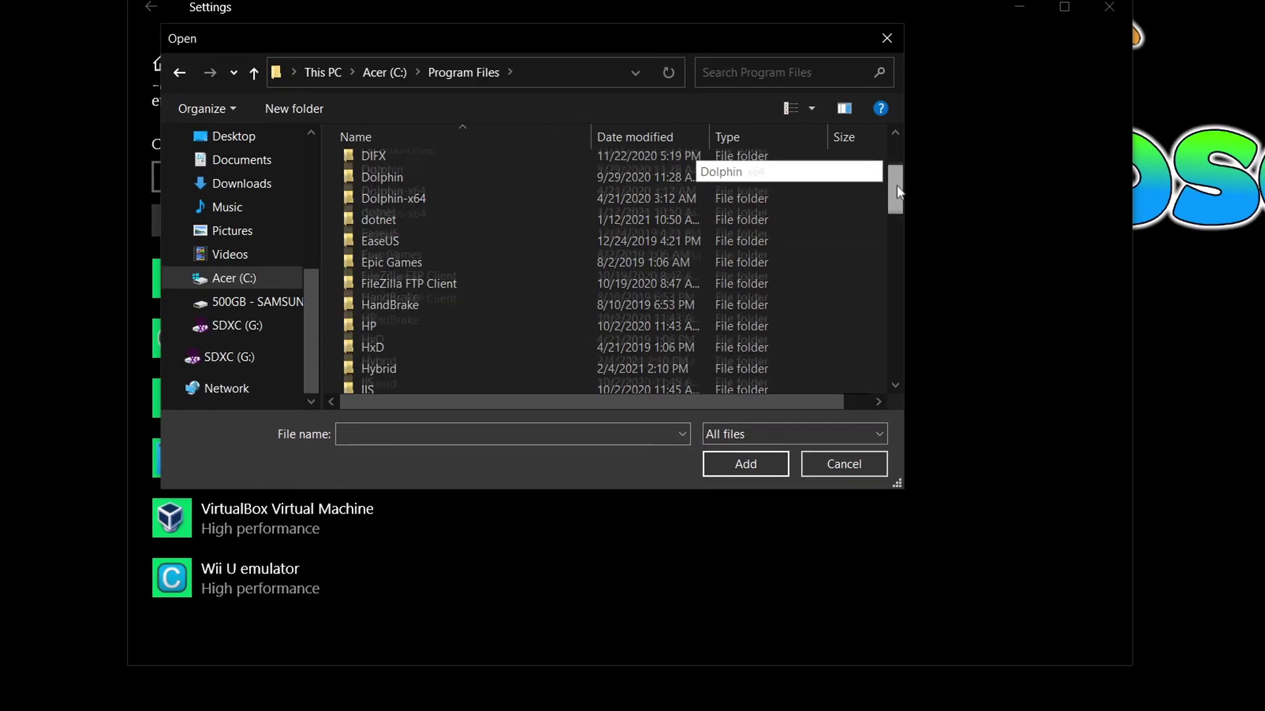
scroll(897, 191, down, 7)
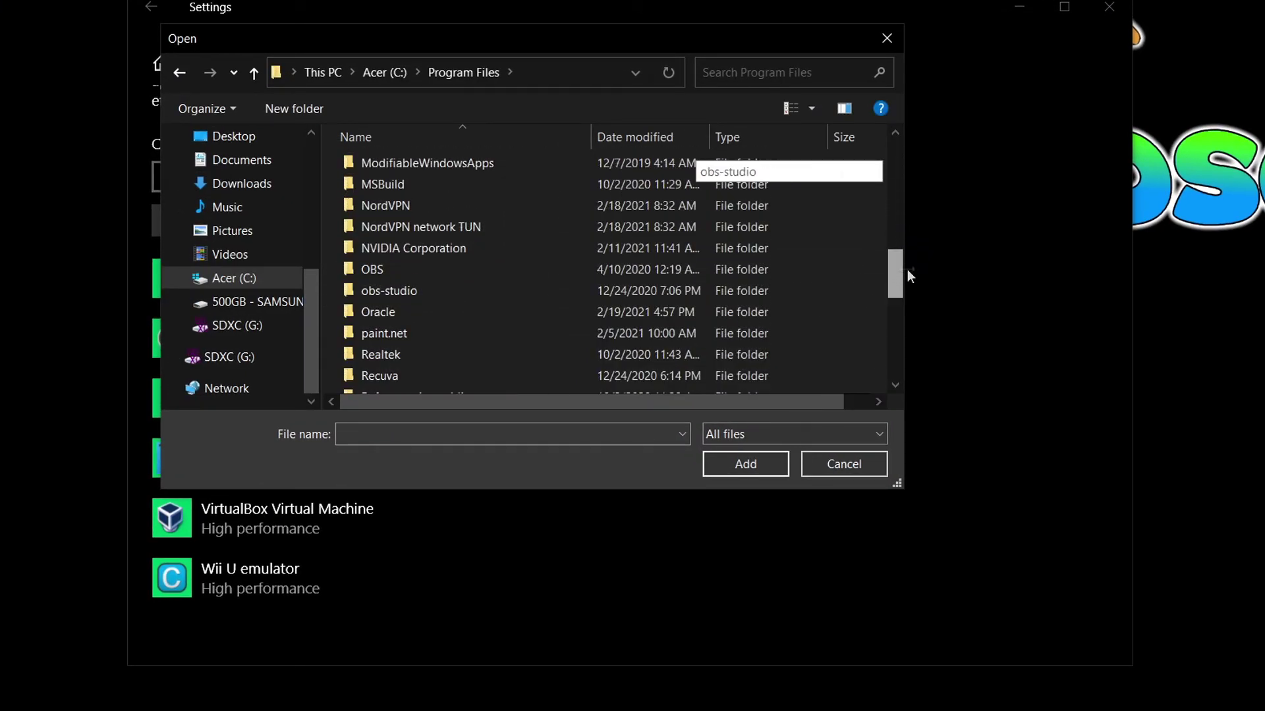
double_click(428, 272)
key(alt+Left)
double_click(448, 341)
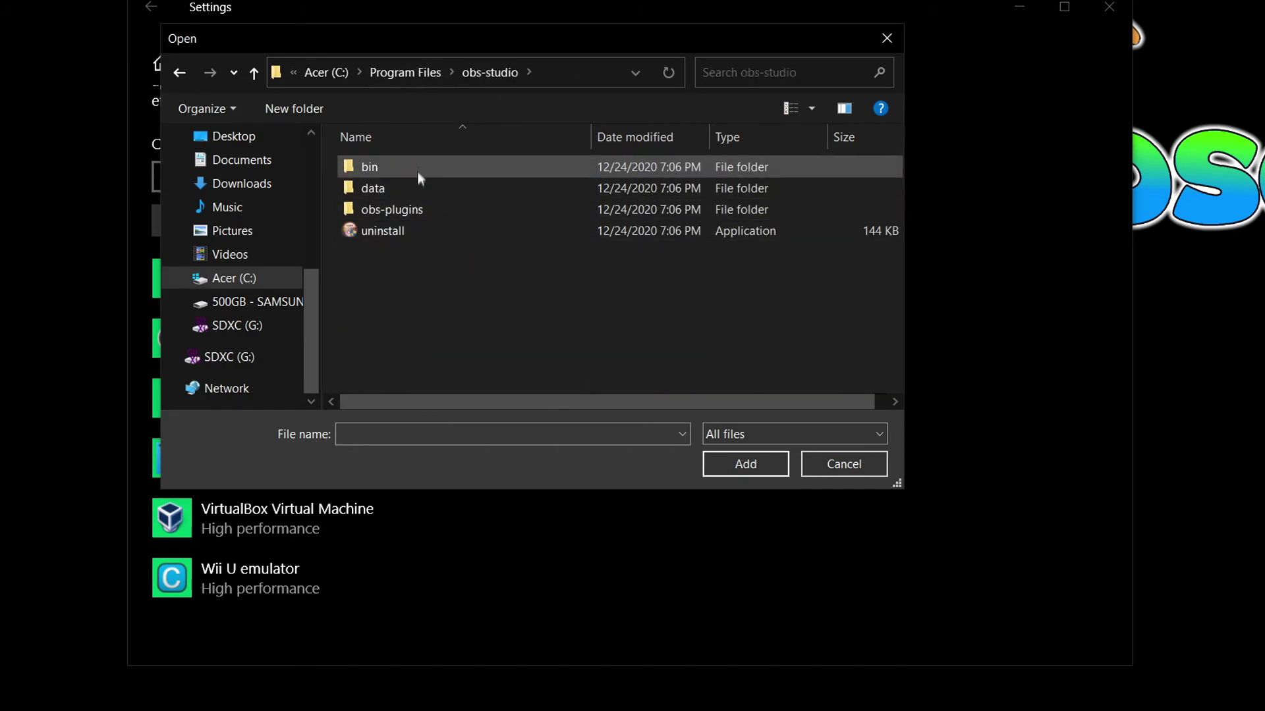
Locate obs64 in obs-studio\bin\64bit and add it to the graphics preference list
double_click(408, 189)
double_click(446, 231)
click(330, 74)
double_click(429, 210)
double_click(428, 167)
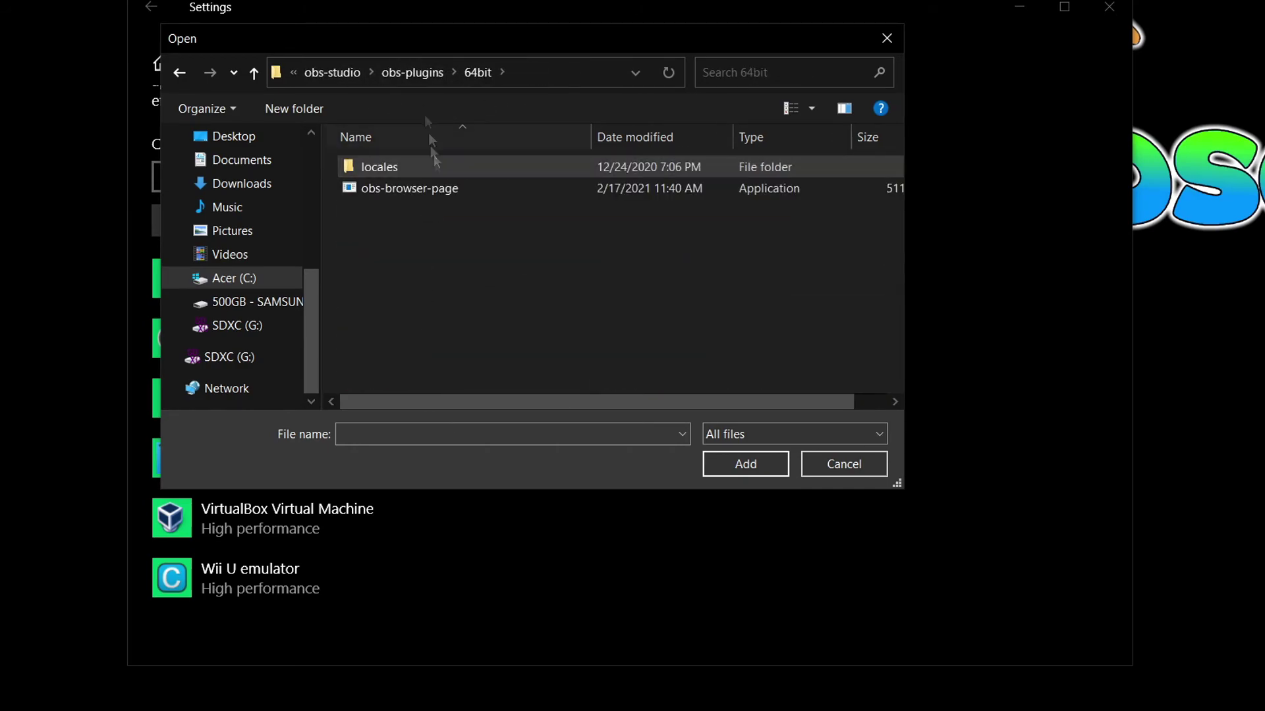
key(alt+Left)
key(alt+Left)
double_click(409, 167)
double_click(409, 168)
click(428, 252)
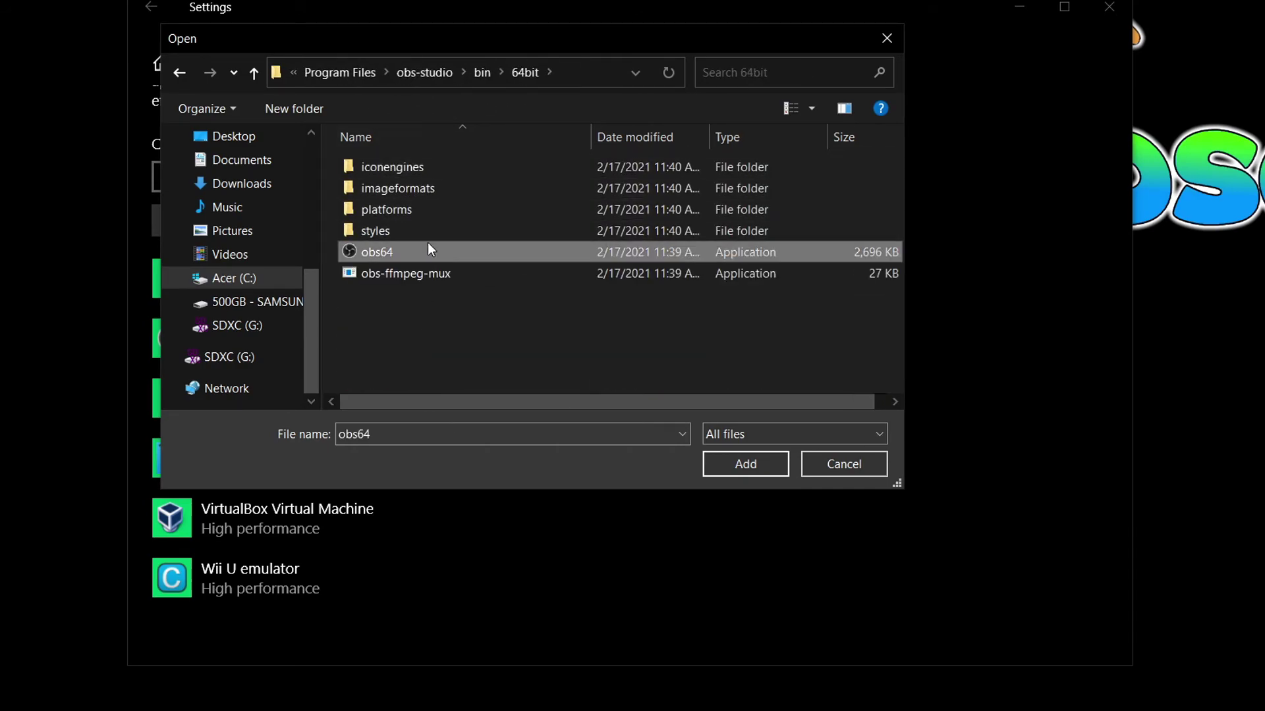
click(753, 467)
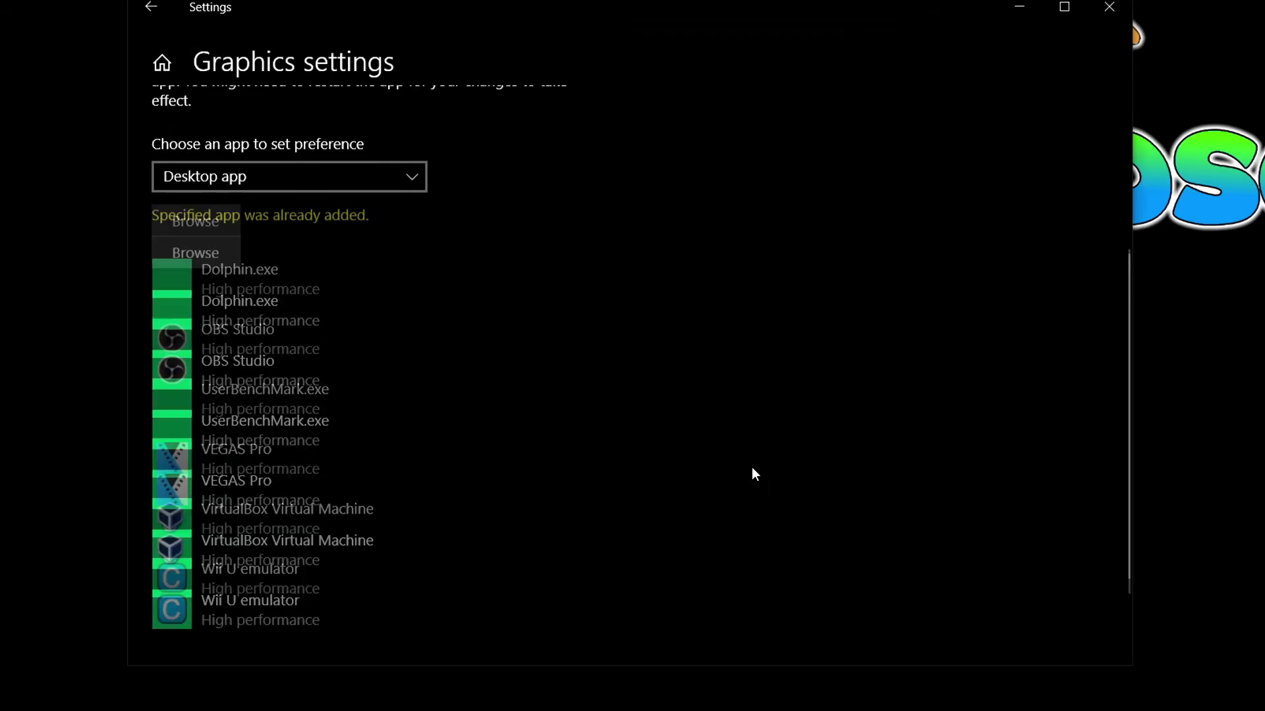
Set OBS Studio's graphics preference to Power saving and save it
click(391, 360)
click(415, 448)
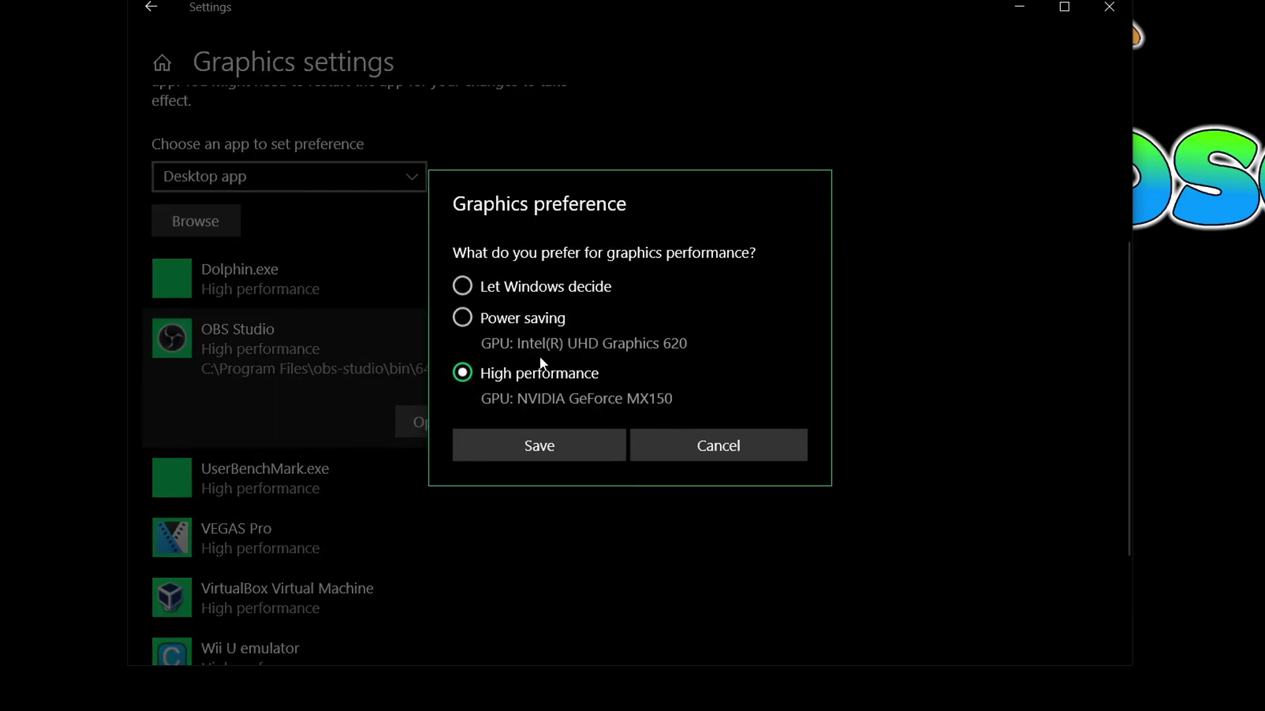
click(511, 315)
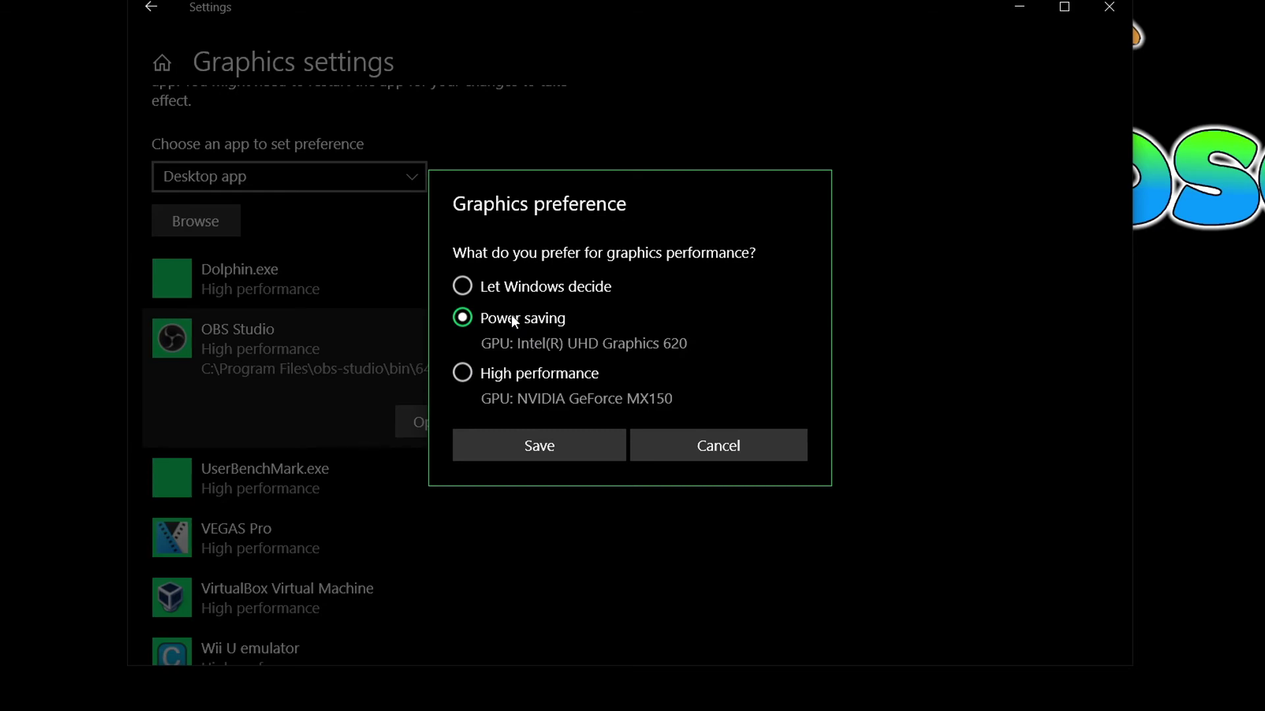
click(520, 372)
click(539, 323)
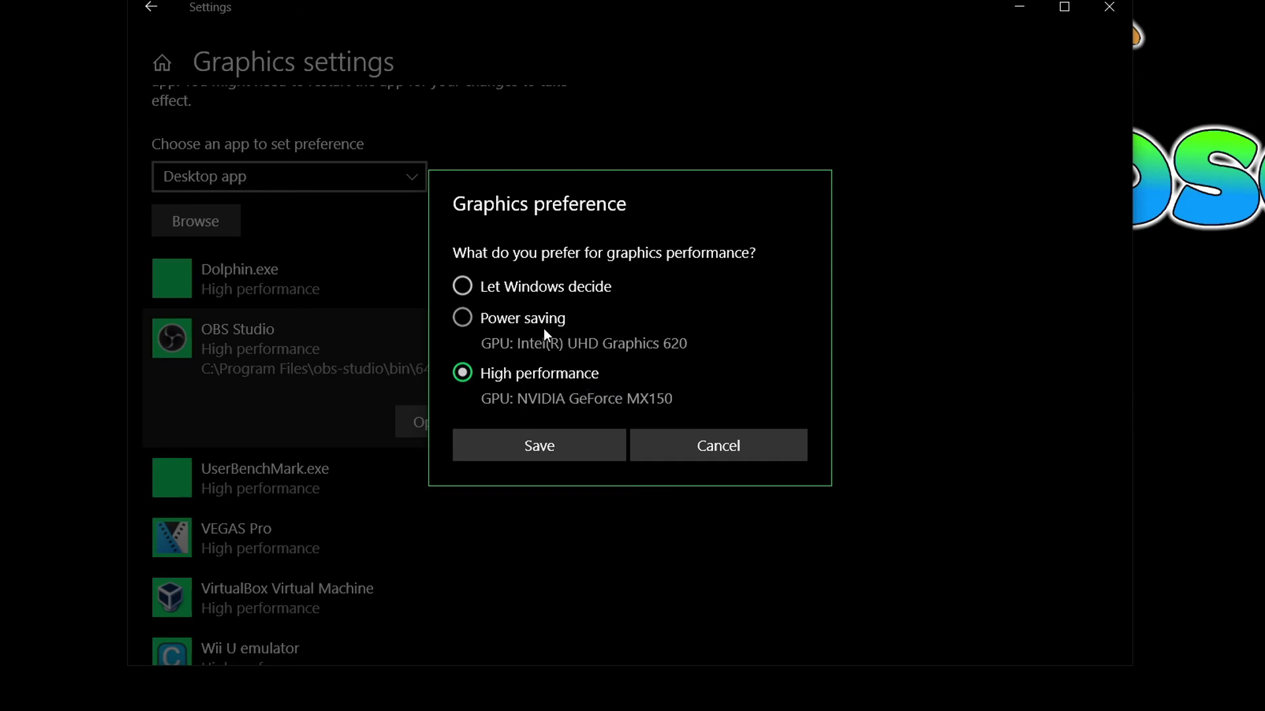
click(587, 452)
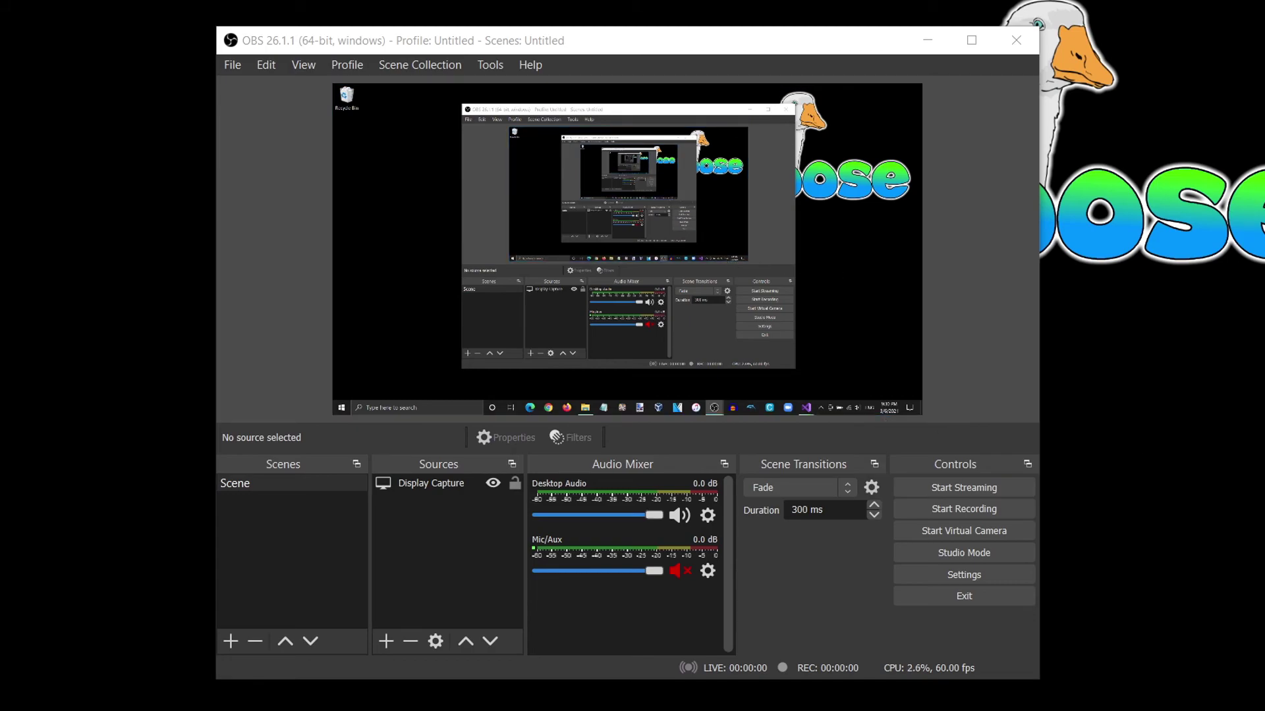
Set the recording encoder to CBR rate control with a 30000 Kbps bitrate
click(964, 575)
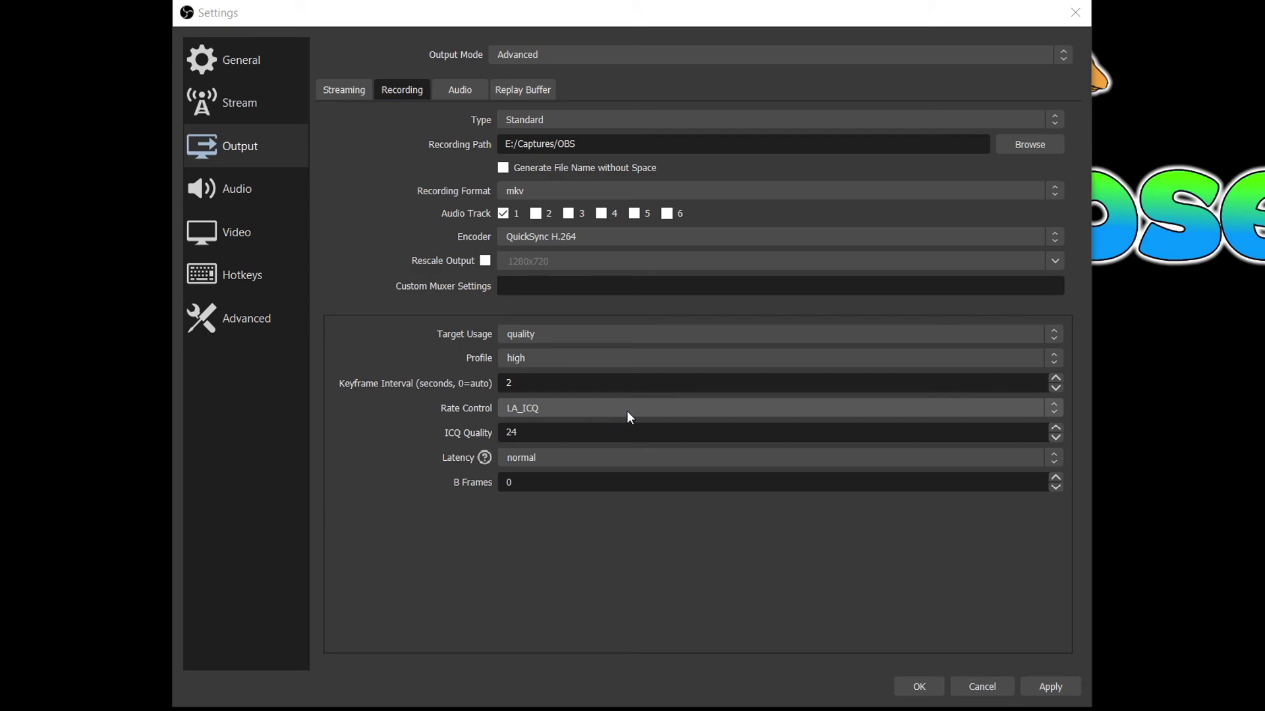
click(707, 417)
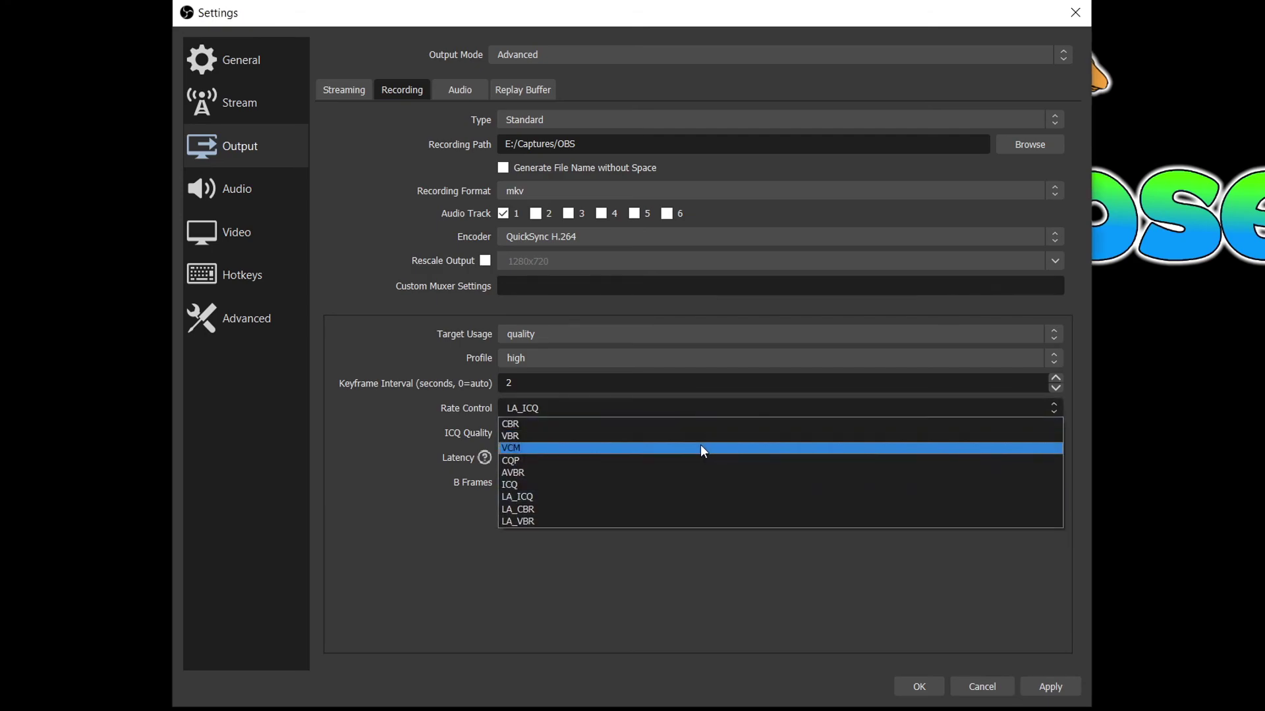
click(698, 426)
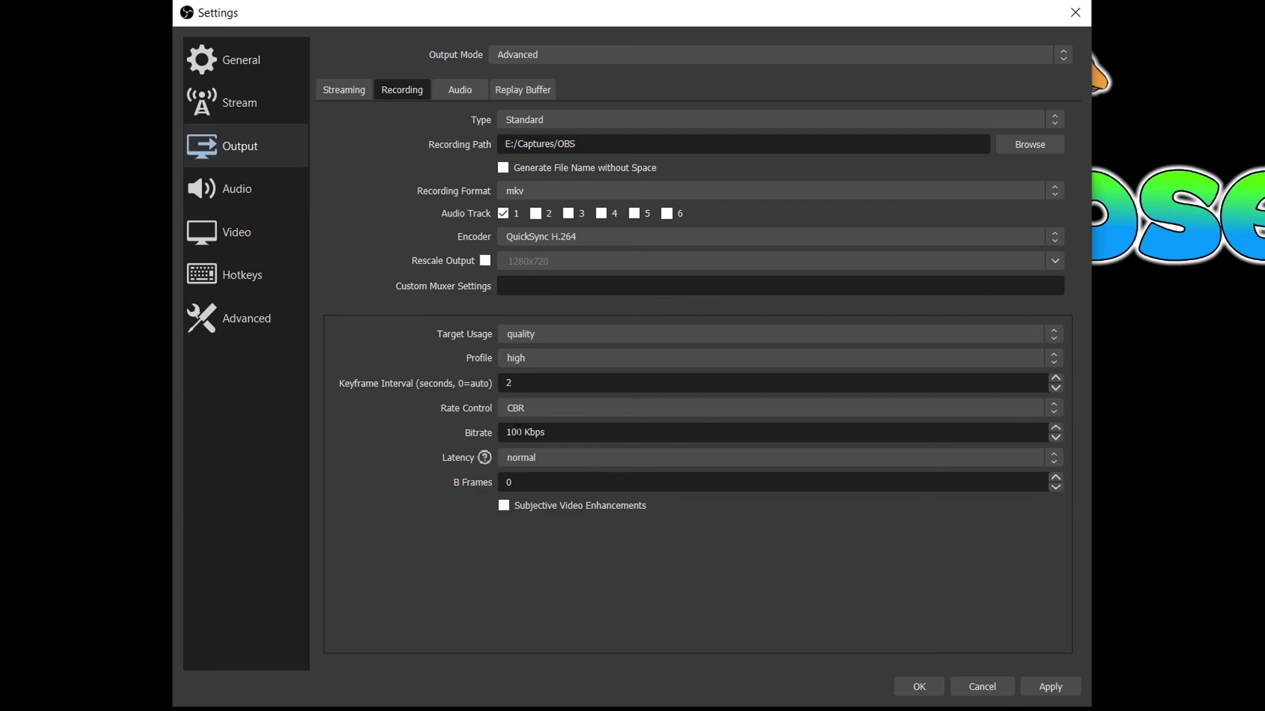
double_click(515, 432)
text(30000)
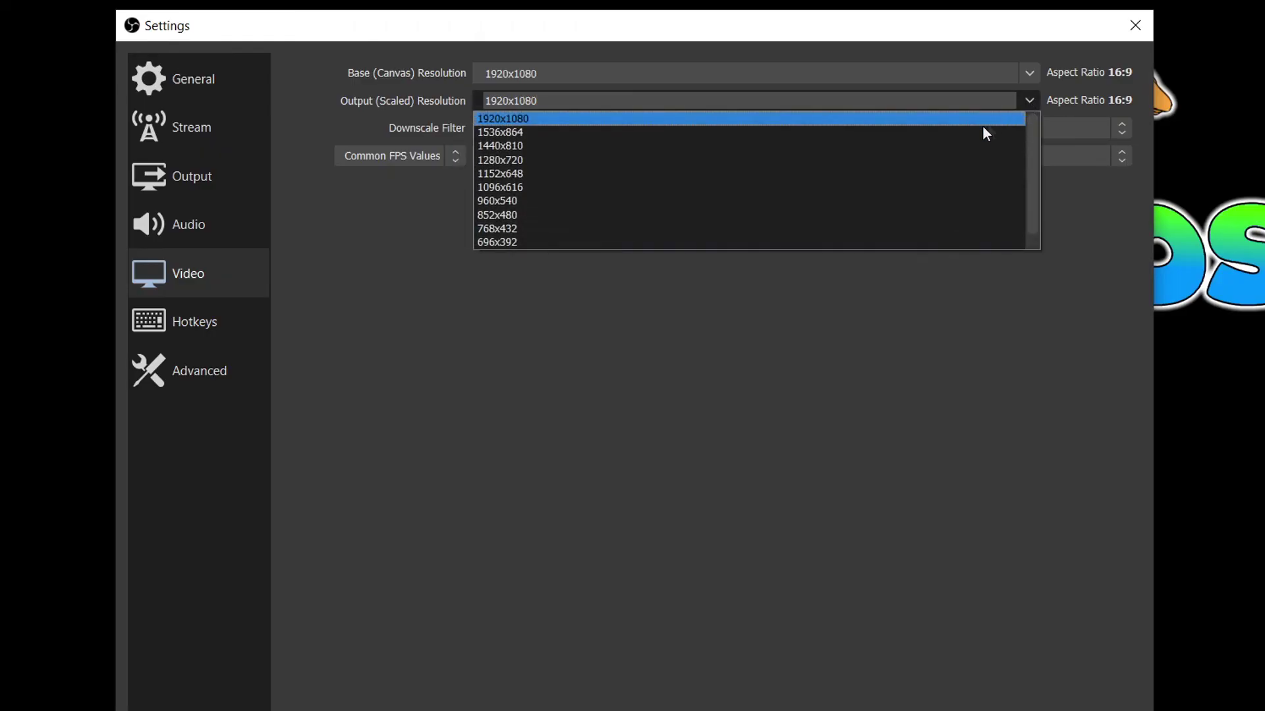
Scale the video output to 1280x720 and set the common FPS value to 30
click(967, 156)
click(1118, 158)
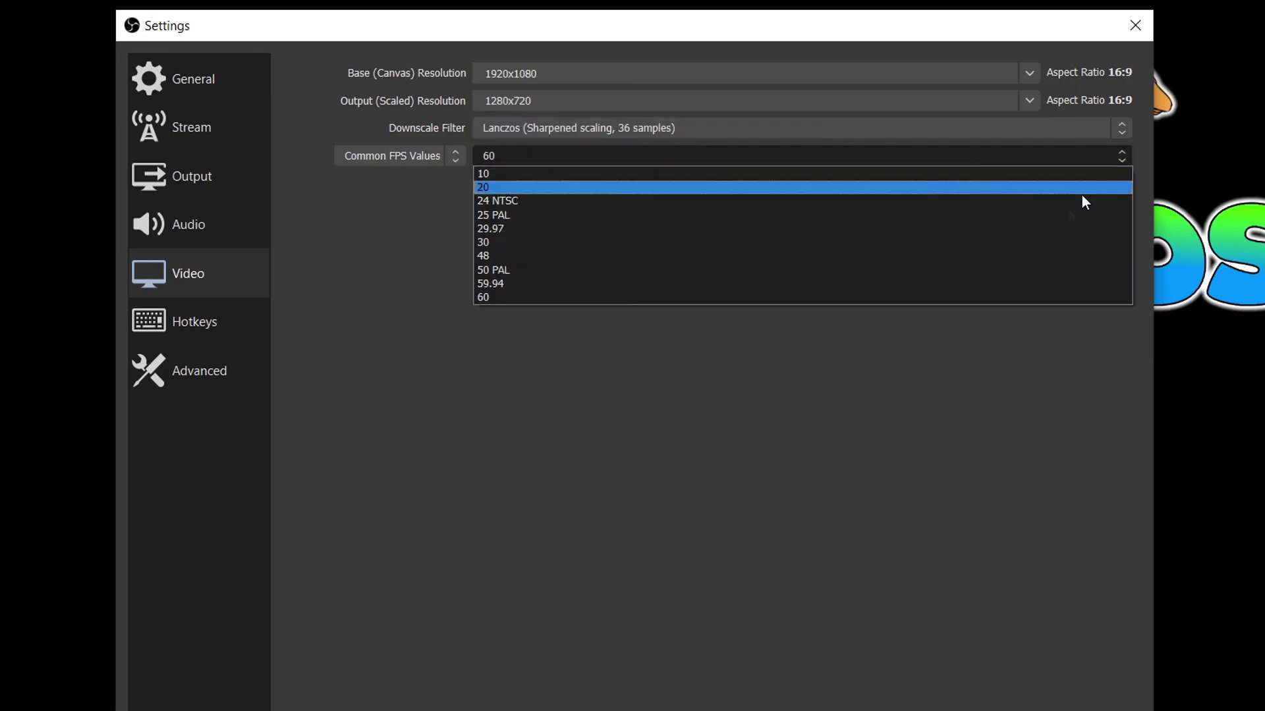
click(1008, 243)
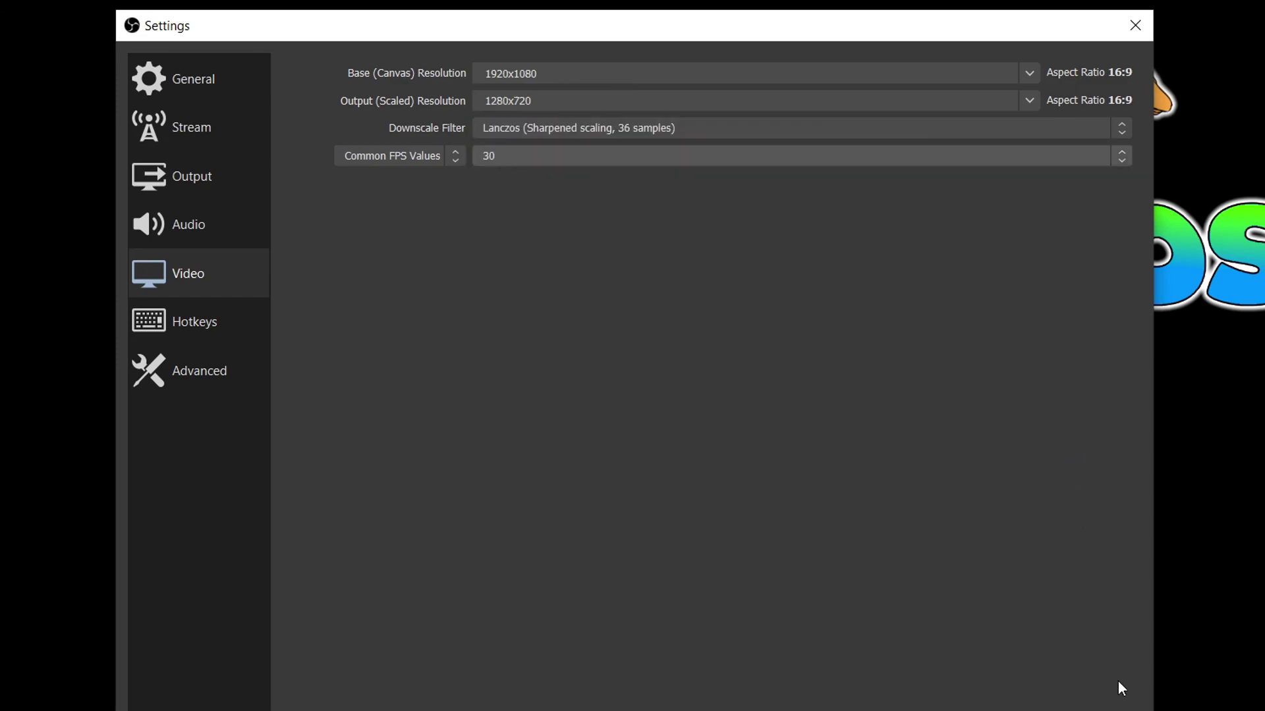